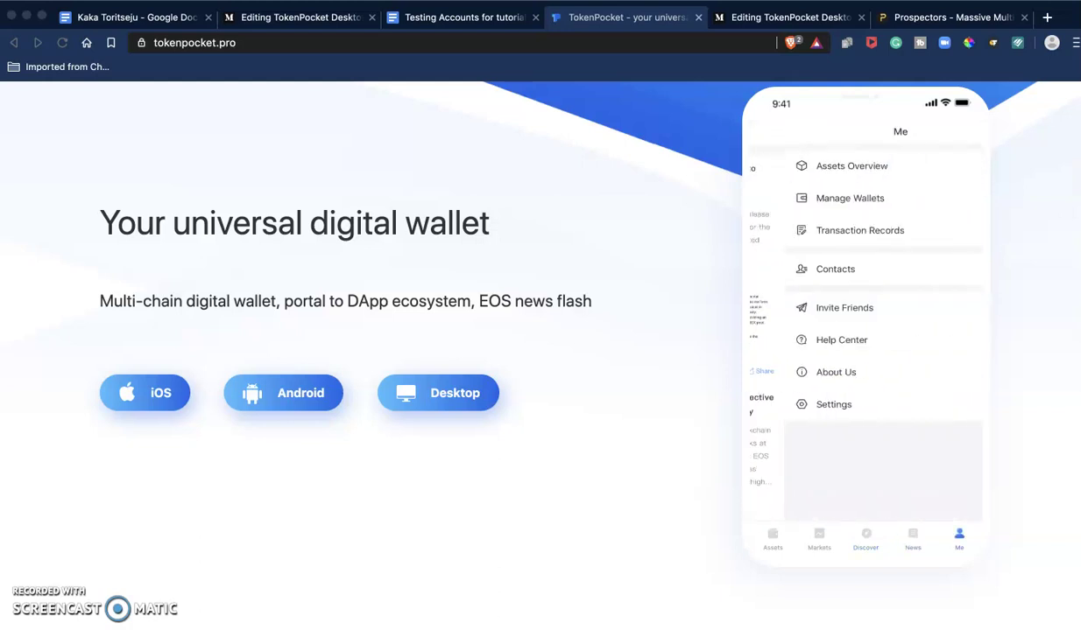
Open the desktop download page of the TokenPocket wallet
{"action": "mouse_move", "coordinate": [1, 351]}
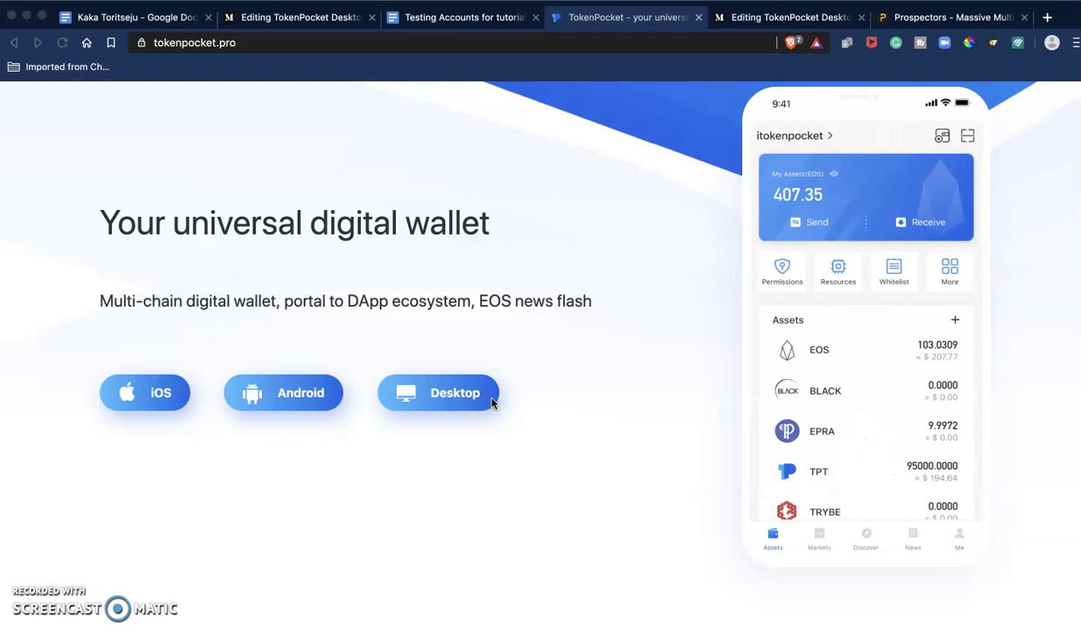
{"action": "left_click", "coordinate": [462, 406]}
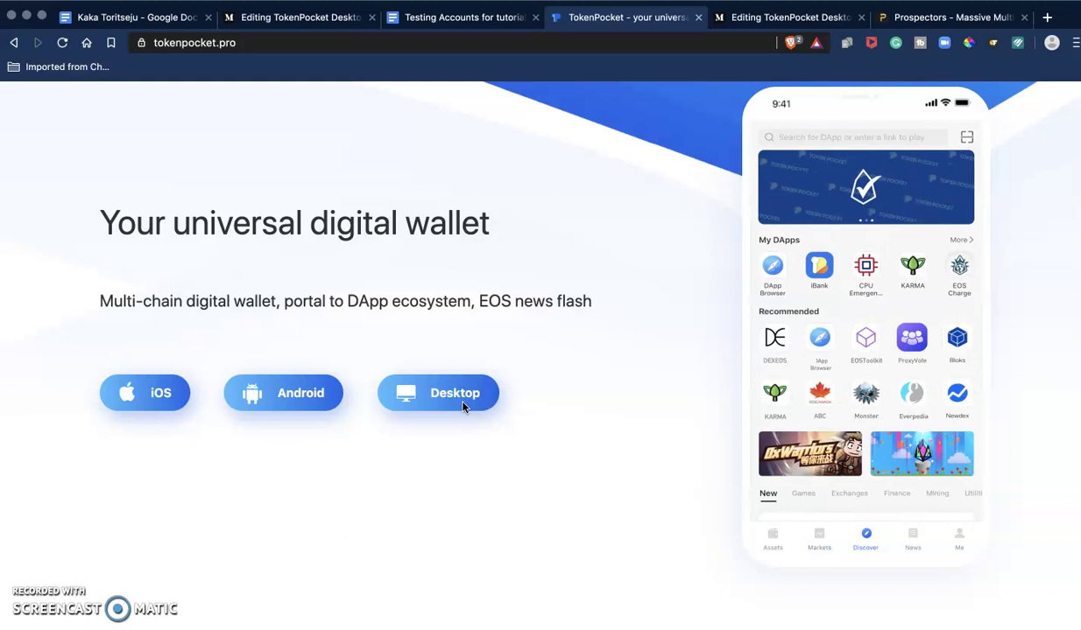
{"action": "left_click", "coordinate": [447, 390]}
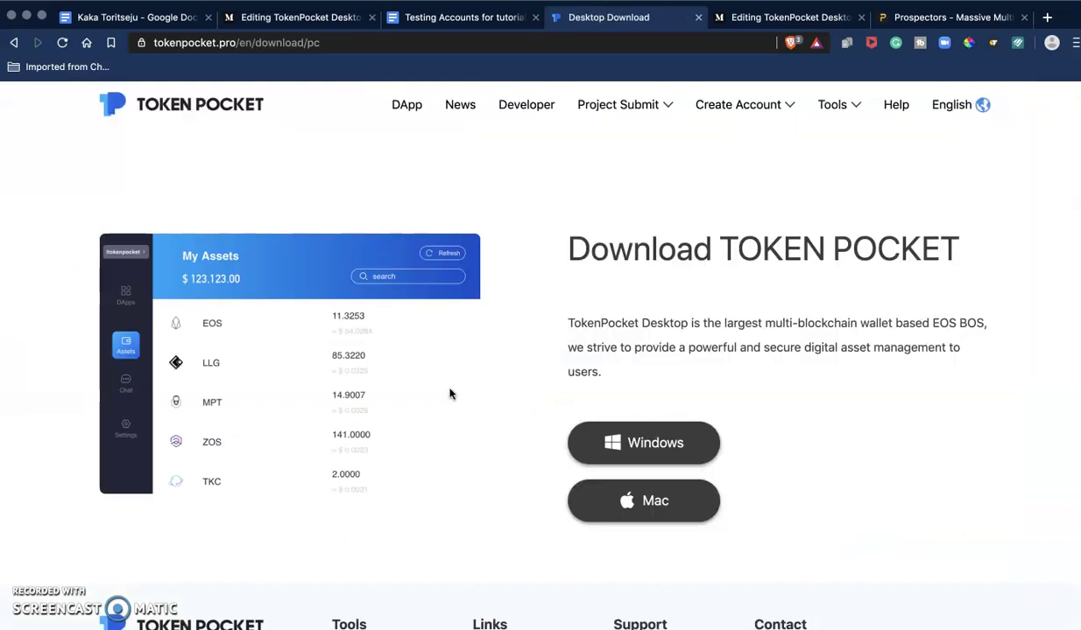
{"action": "left_click", "coordinate": [13, 44]}
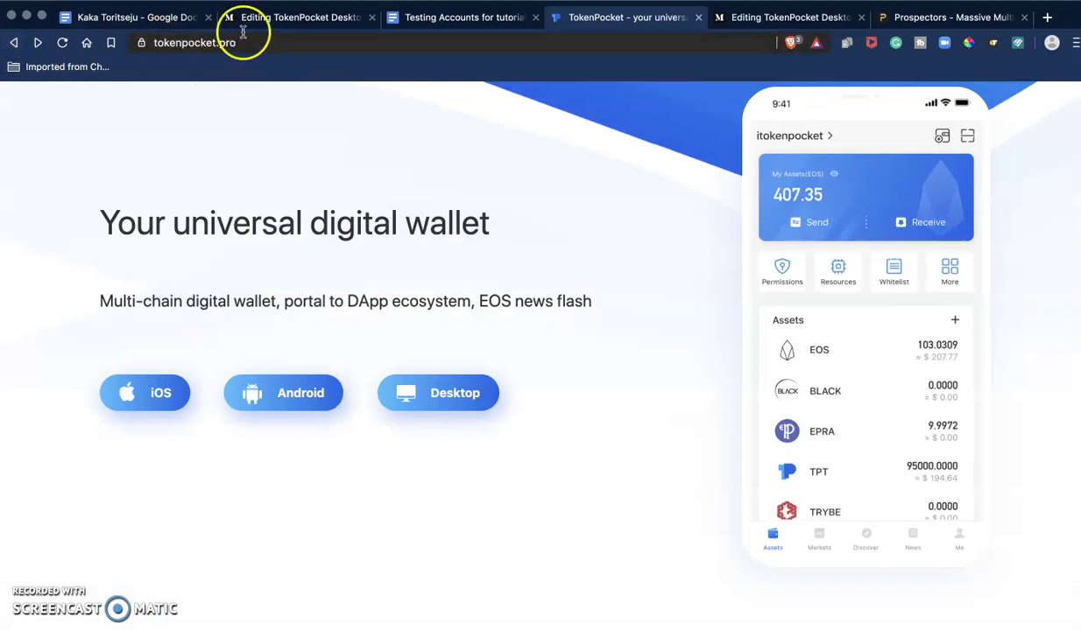
{"action": "left_click", "coordinate": [455, 405]}
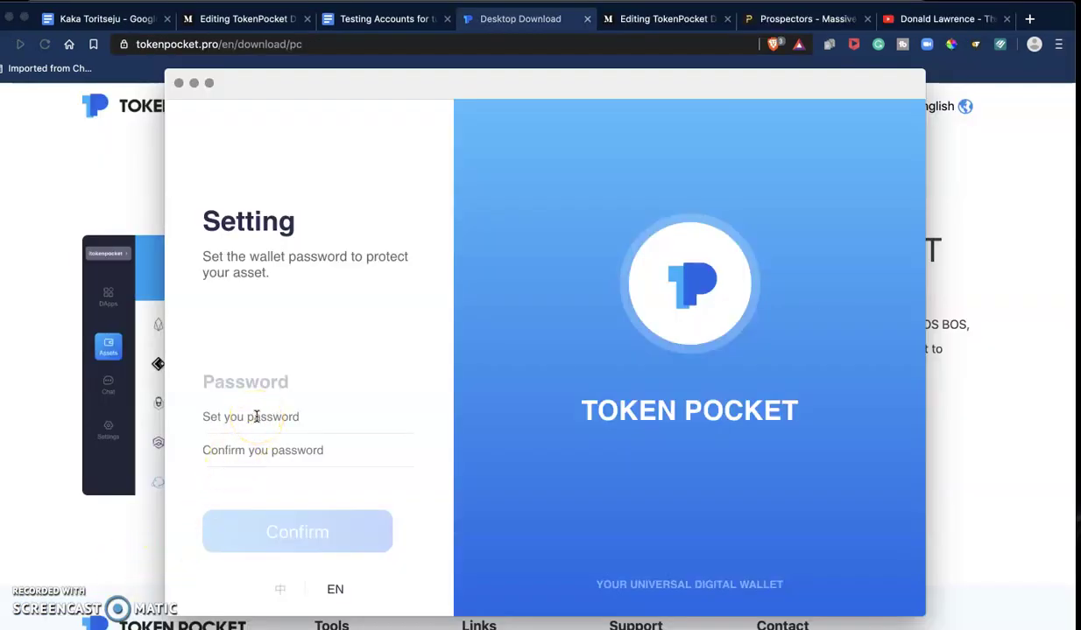
Set the wallet password, repeat it in the confirmation field and confirm the setup
{"action": "left_click", "coordinate": [256, 417]}
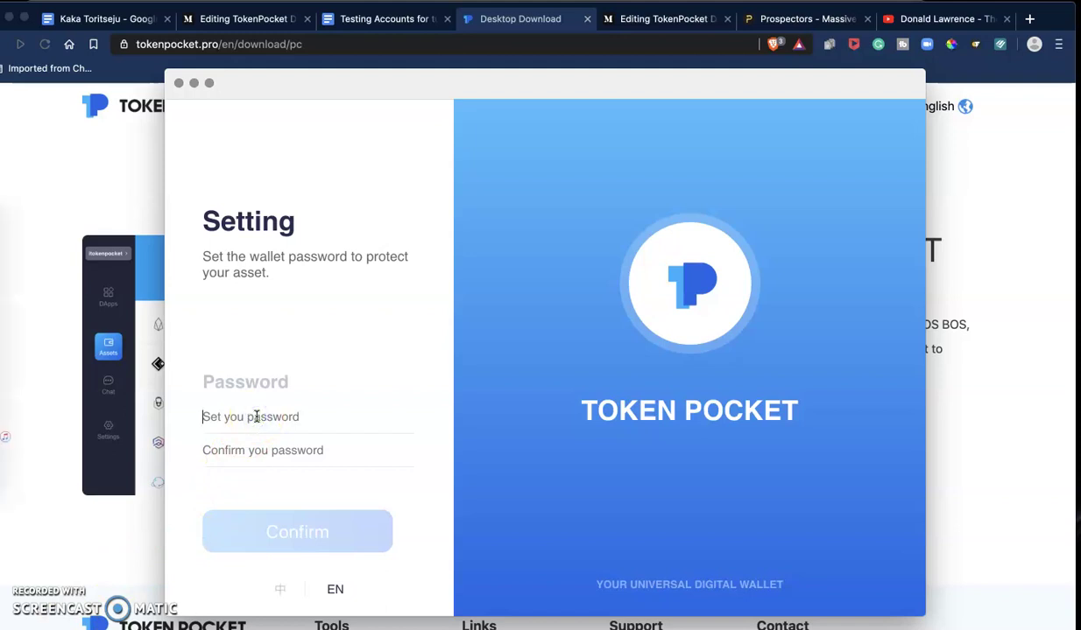
{"action": "type", "text": "••••"}
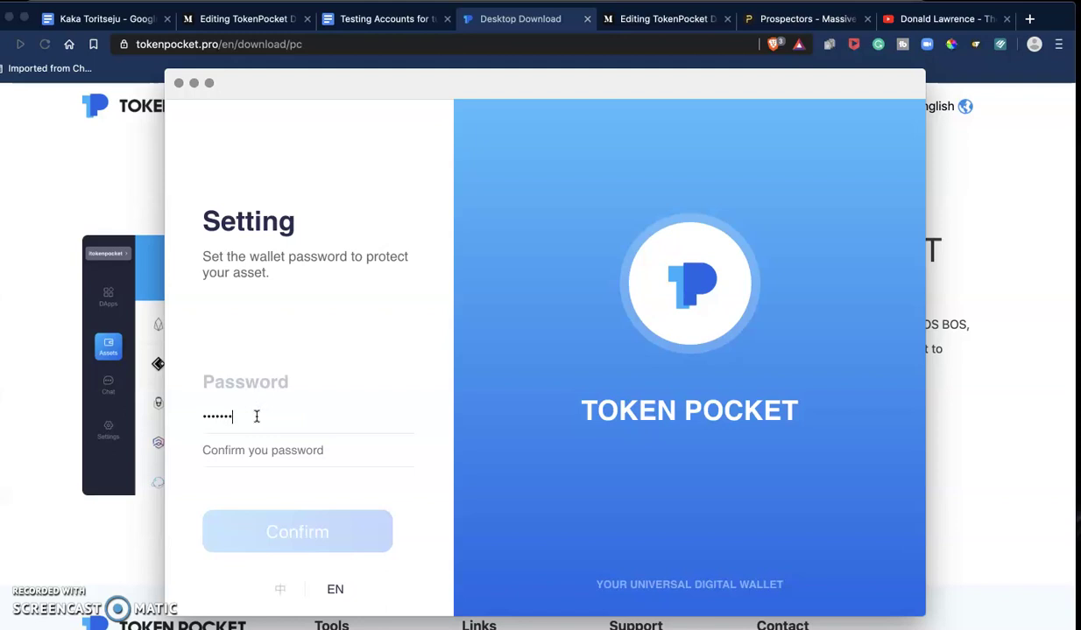
{"action": "left_click", "coordinate": [260, 451]}
{"action": "type", "text": "•"}
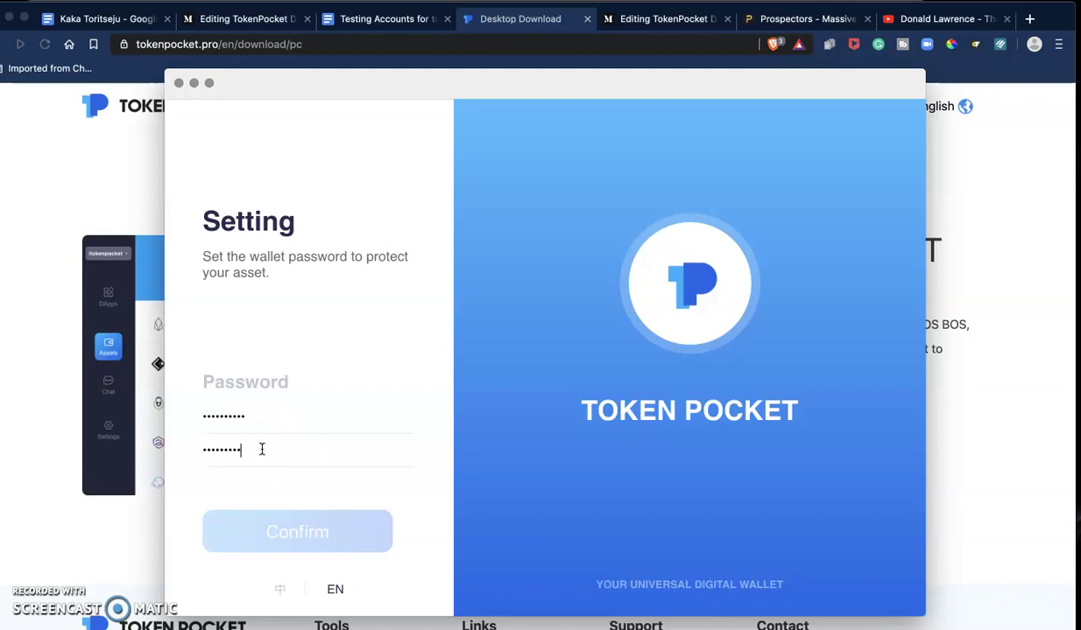
{"action": "type", "text": "•"}
{"action": "left_click", "coordinate": [260, 452]}
{"action": "left_click", "coordinate": [286, 536]}
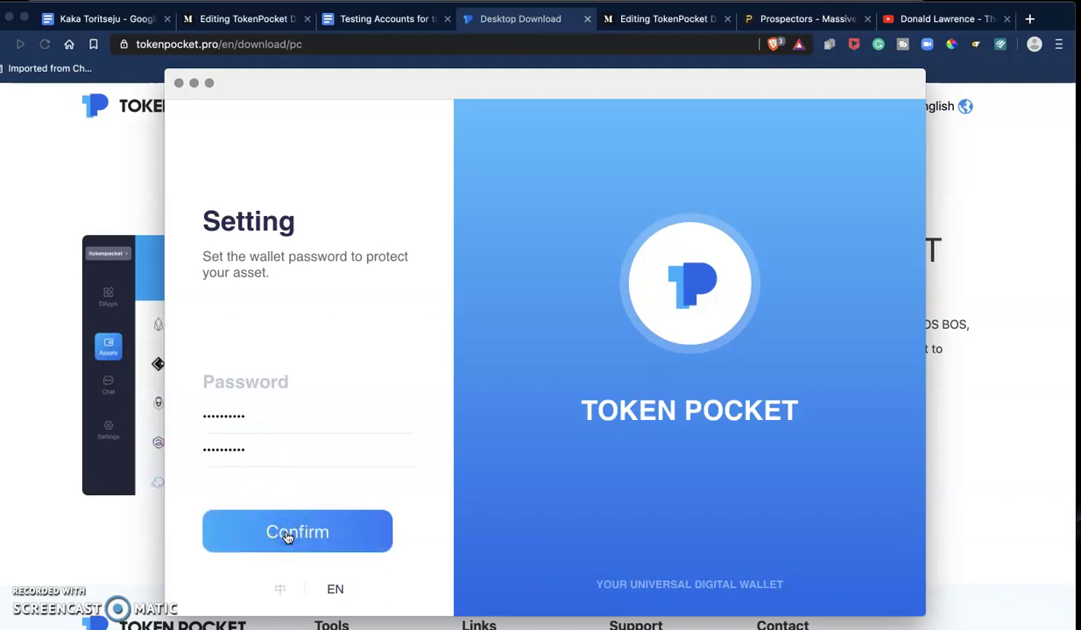
{"action": "left_click", "coordinate": [307, 526]}
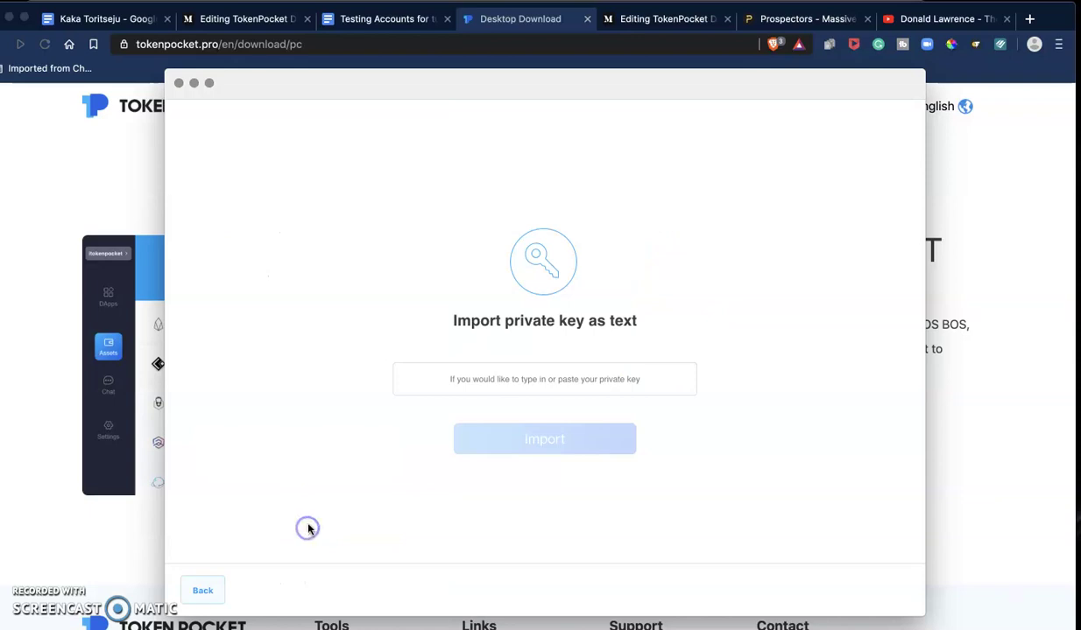
Copy the second test account's private key from the "Testing Accounts for tutorial purposes" document
{"action": "left_click", "coordinate": [328, 496]}
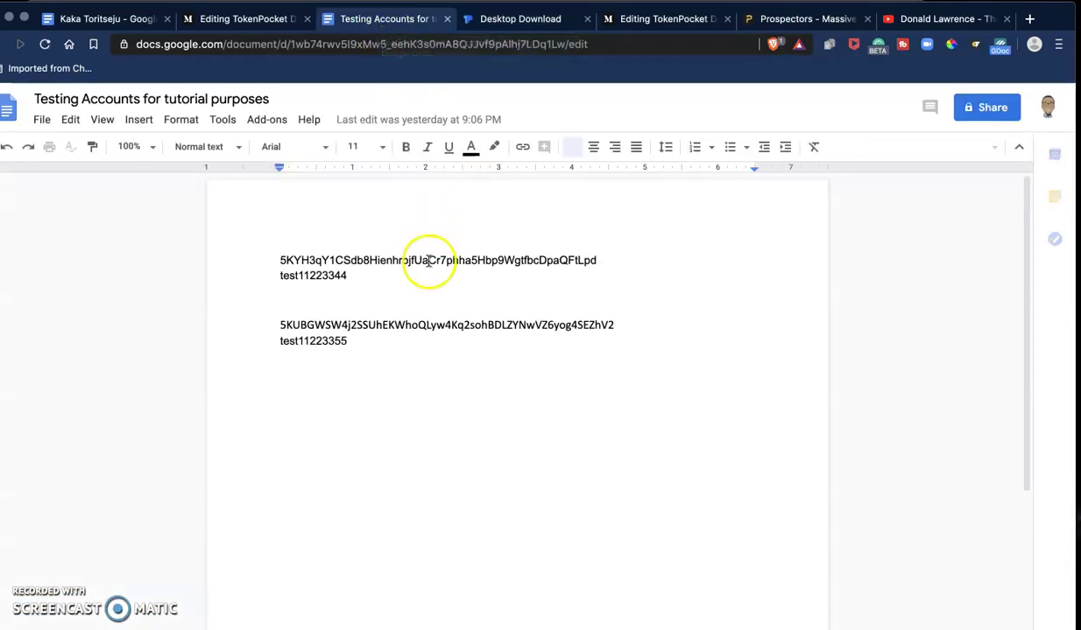
{"action": "left_click", "coordinate": [446, 325]}
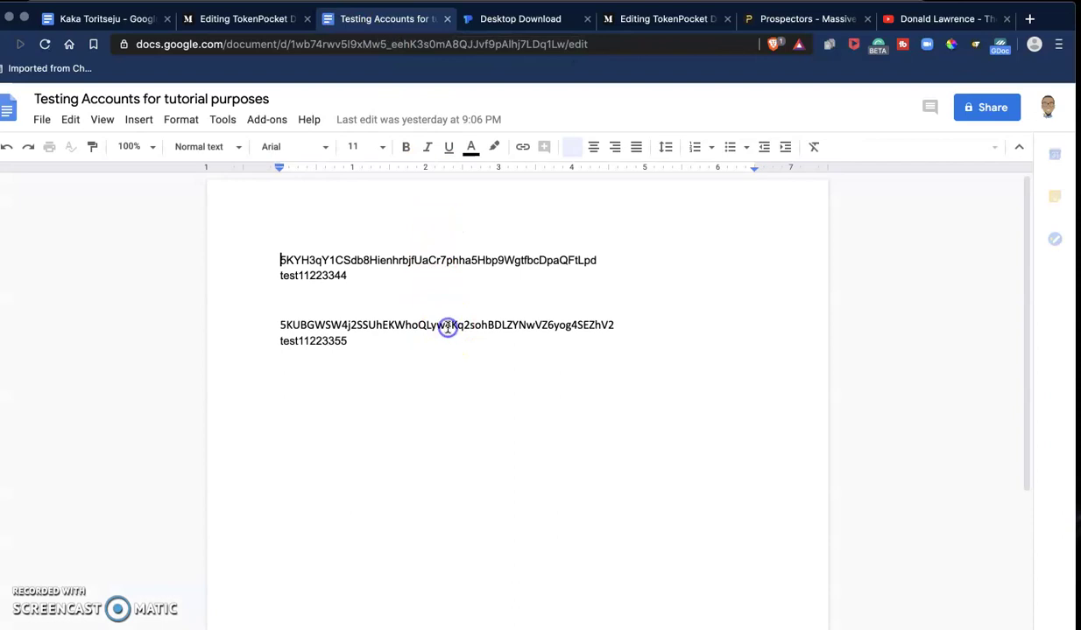
{"action": "double_click", "coordinate": [447, 326]}
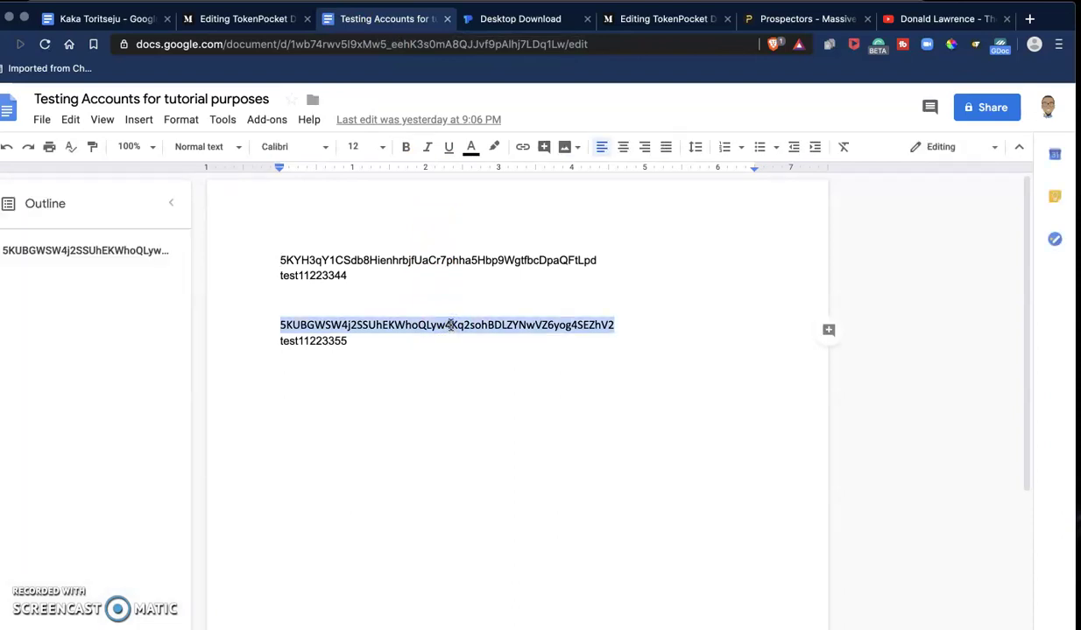
{"action": "right_click", "coordinate": [451, 325]}
{"action": "left_click", "coordinate": [487, 312]}
{"action": "left_click", "coordinate": [498, 21]}
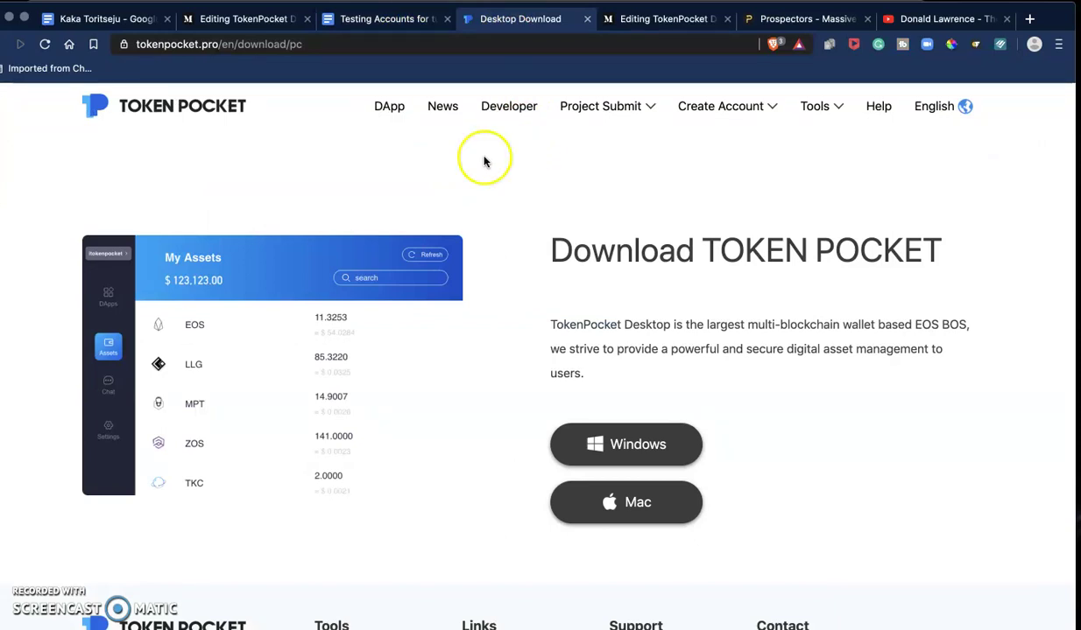
Switch to the TokenPocket desktop wallet, paste the copied private key as text and import the account
{"action": "mouse_move", "coordinate": [26, 359]}
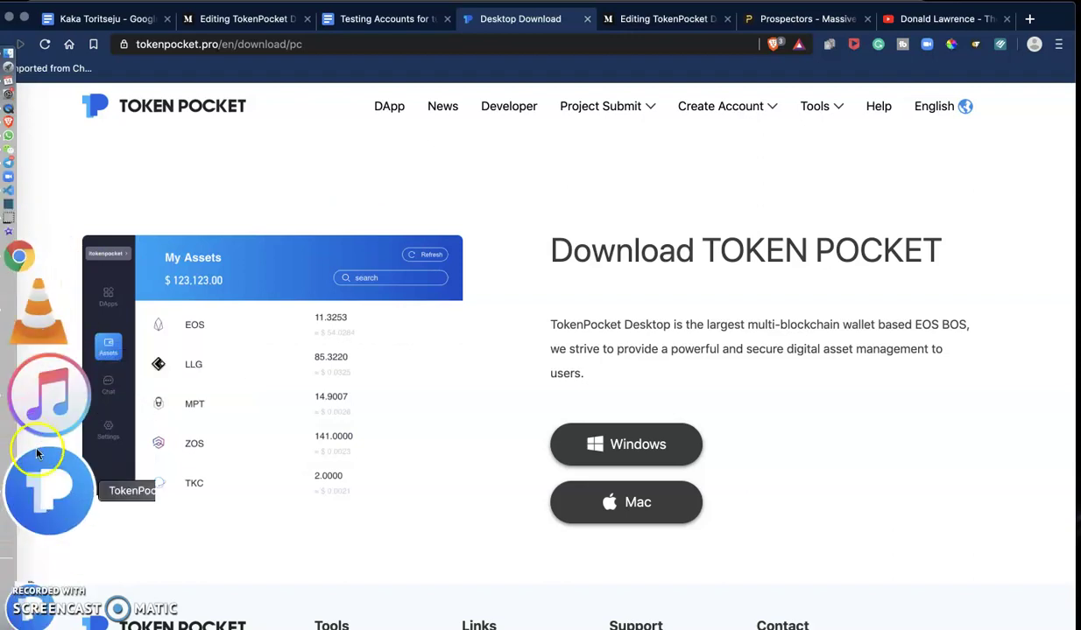
{"action": "left_click", "coordinate": [39, 457]}
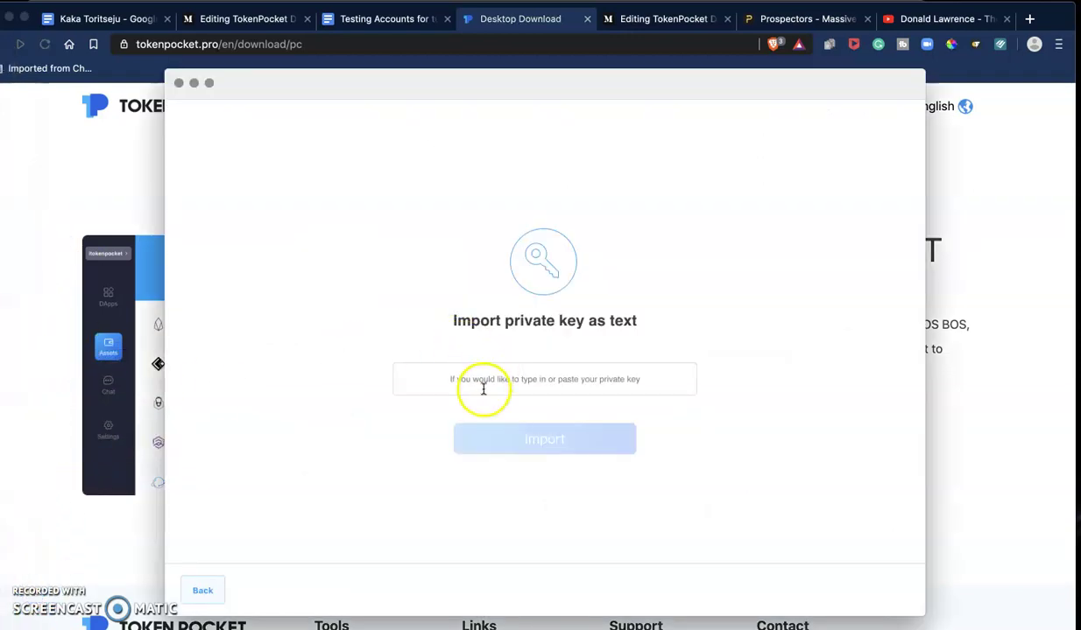
{"action": "right_click", "coordinate": [486, 384]}
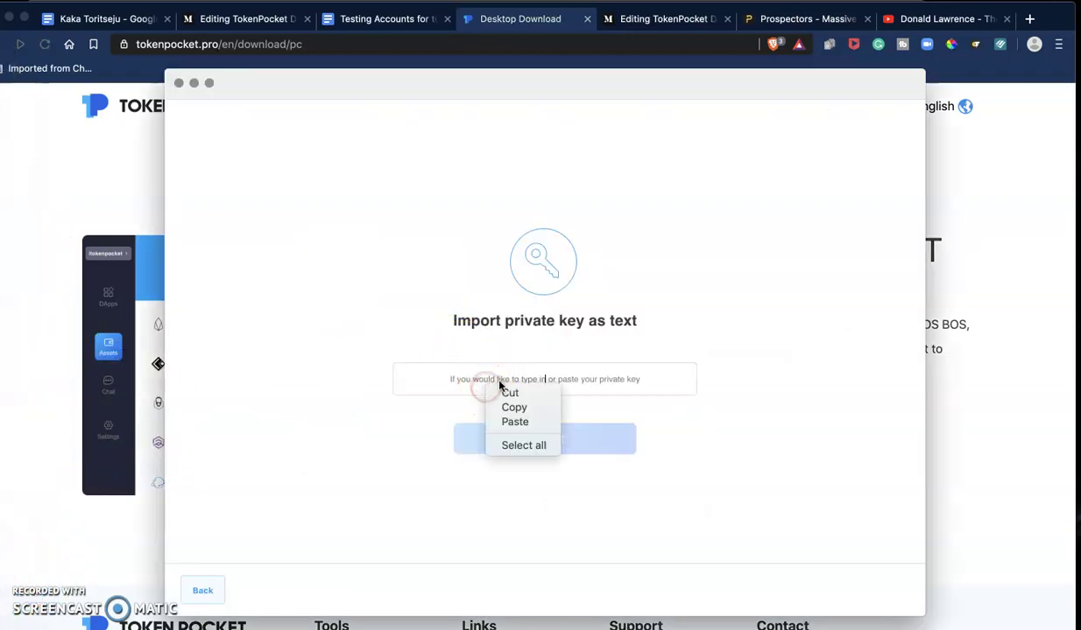
{"action": "left_click", "coordinate": [527, 420]}
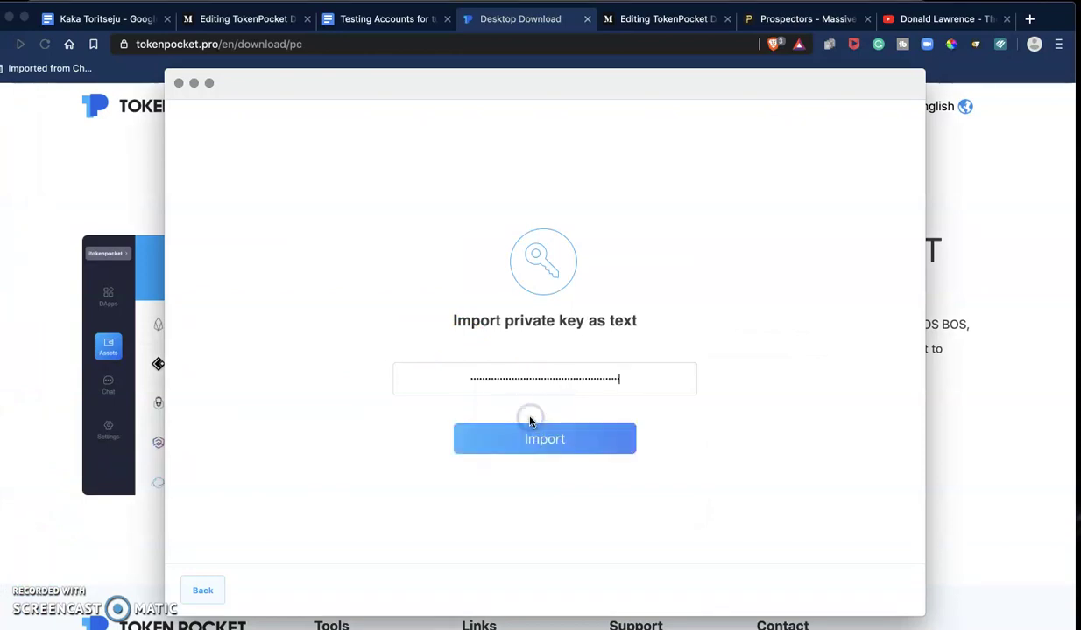
{"action": "left_click", "coordinate": [543, 443]}
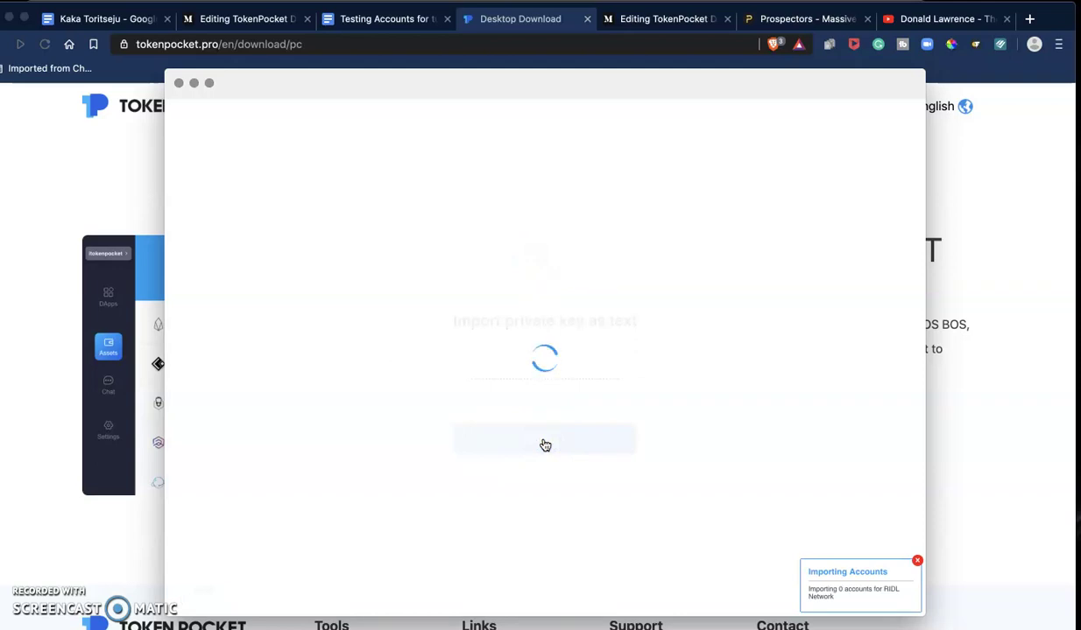
{"action": "left_click", "coordinate": [253, 546]}
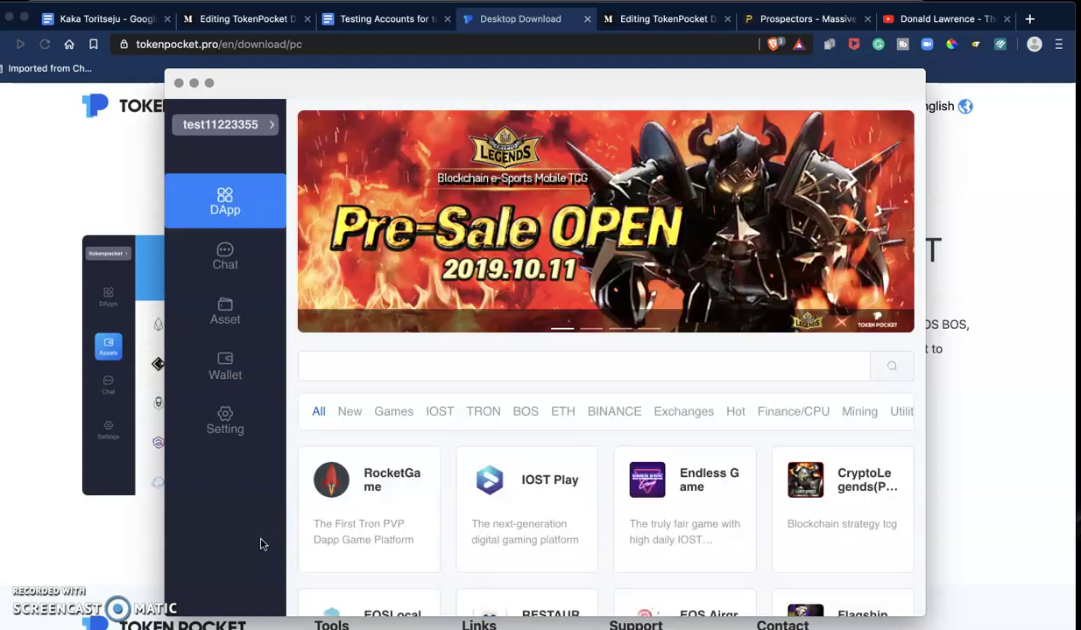
Browse the DApp store categories IOST, TRON, BOS, ETH and BINANCE
{"action": "left_click", "coordinate": [224, 200]}
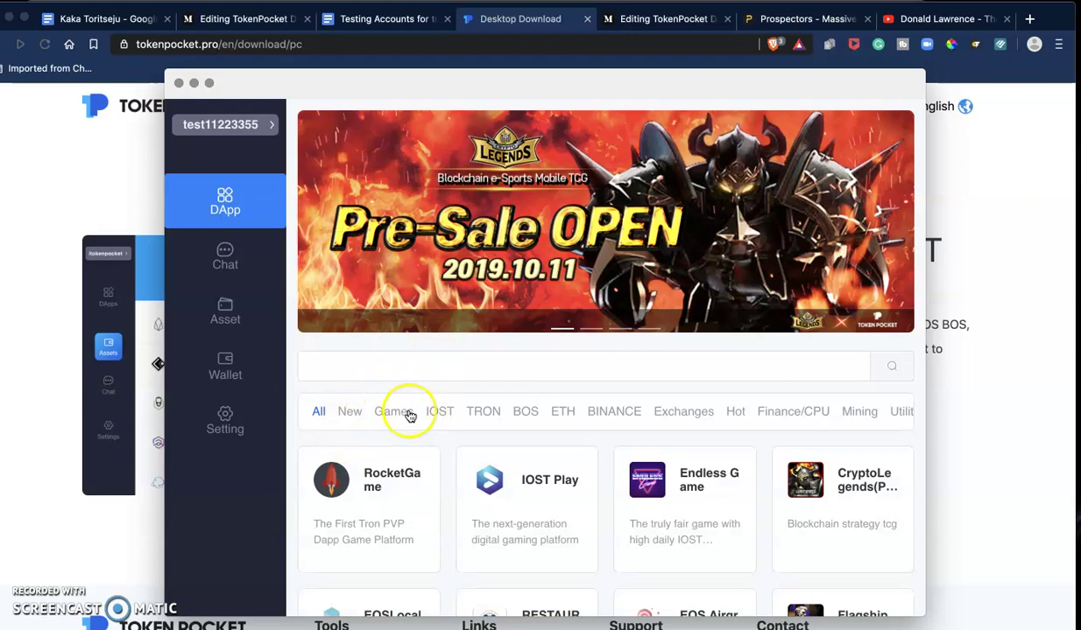
{"action": "scroll", "coordinate": [409, 416], "scroll_direction": "right", "scroll_amount": 3}
{"action": "scroll", "coordinate": [409, 416], "scroll_direction": "left", "scroll_amount": 3}
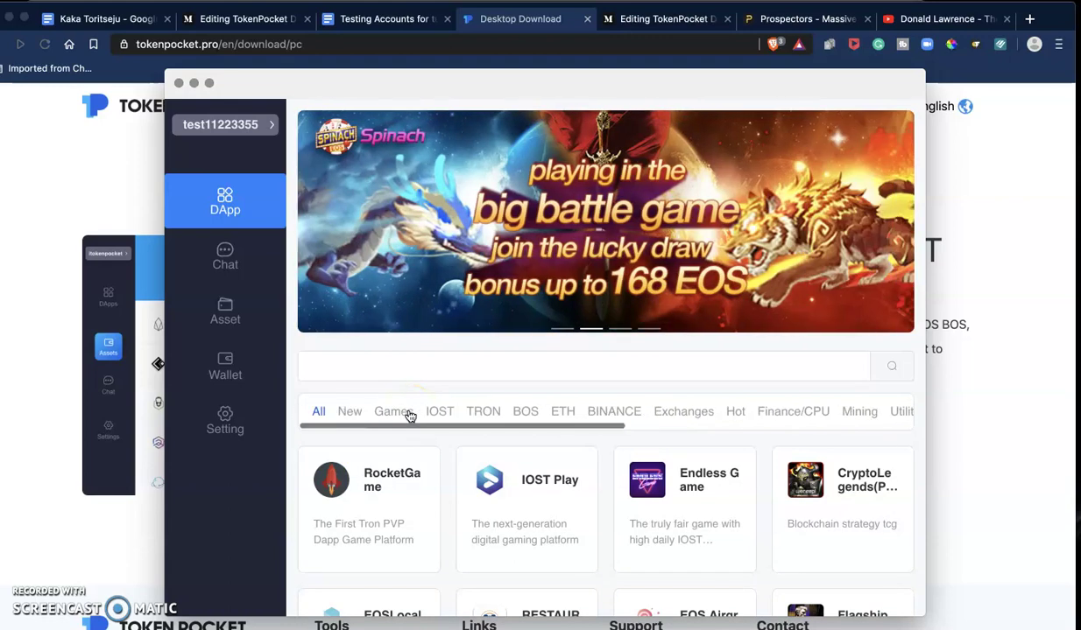
{"action": "left_click", "coordinate": [453, 414]}
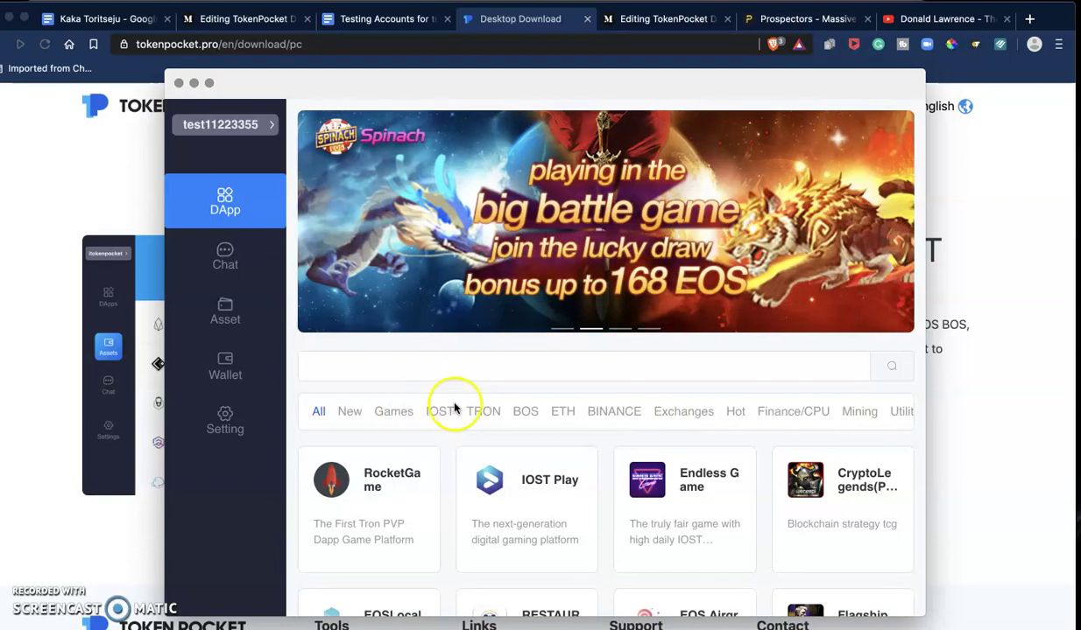
{"action": "left_click", "coordinate": [441, 412]}
{"action": "left_click", "coordinate": [484, 411]}
{"action": "left_click", "coordinate": [530, 412]}
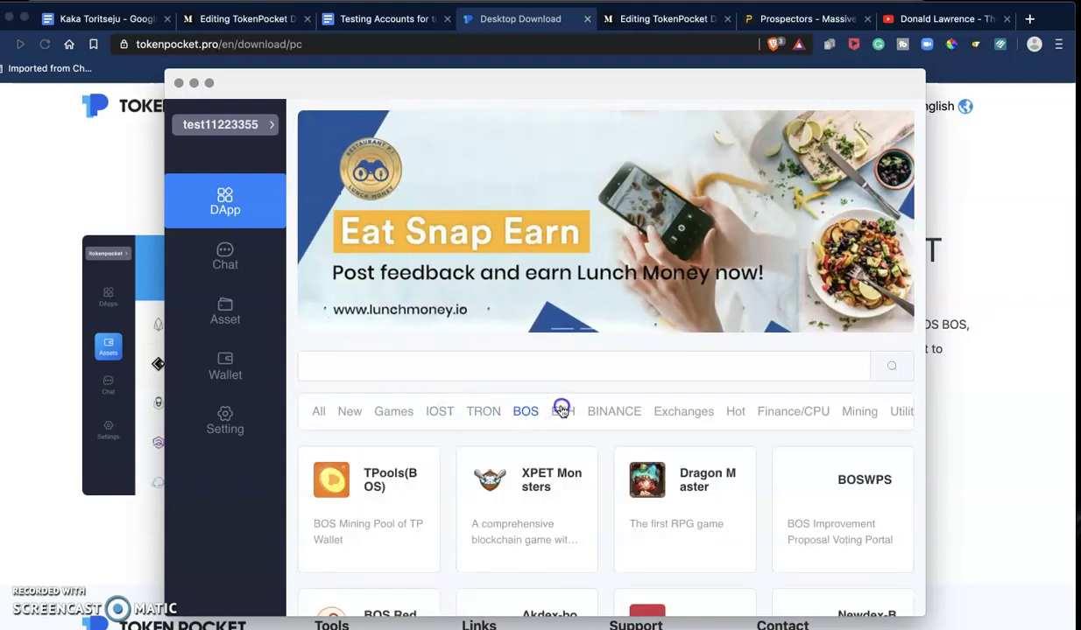
{"action": "left_click", "coordinate": [562, 412]}
{"action": "left_click", "coordinate": [620, 412]}
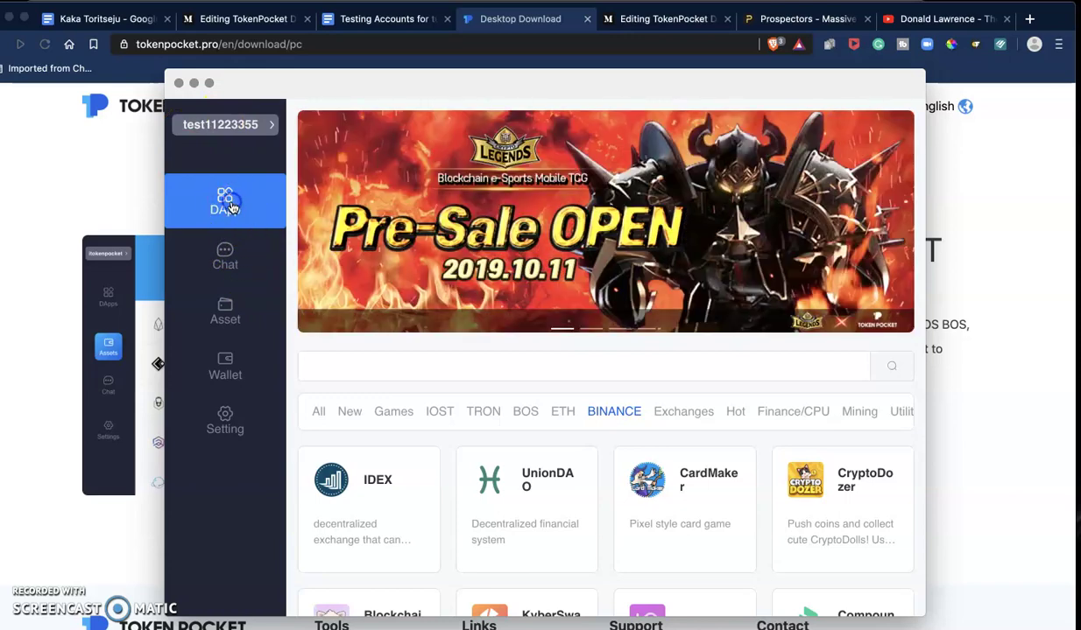
Look through the BINANCE DApp list, then show all DApps again
{"action": "scroll", "coordinate": [409, 412], "scroll_direction": "down", "scroll_amount": 10}
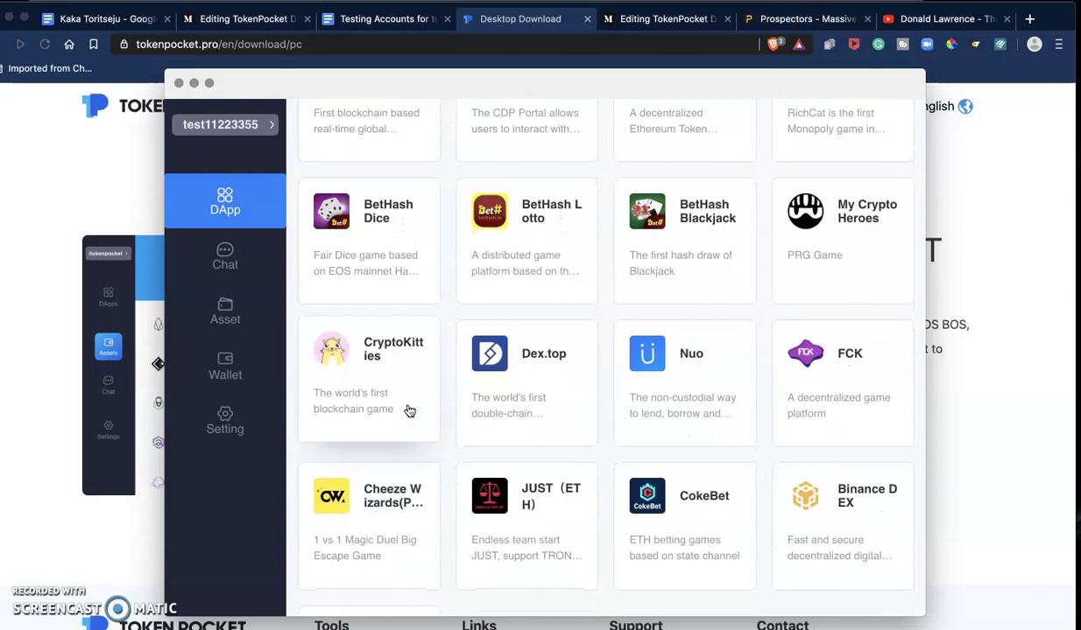
{"action": "scroll", "coordinate": [409, 411], "scroll_direction": "up", "scroll_amount": 10}
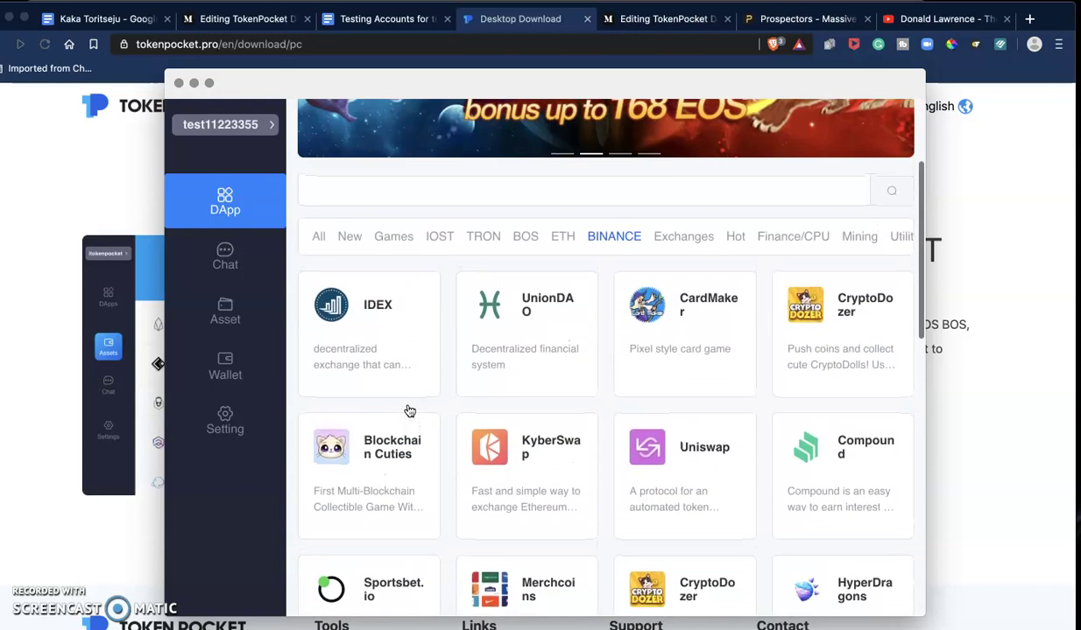
{"action": "scroll", "coordinate": [409, 411], "scroll_direction": "up", "scroll_amount": 3}
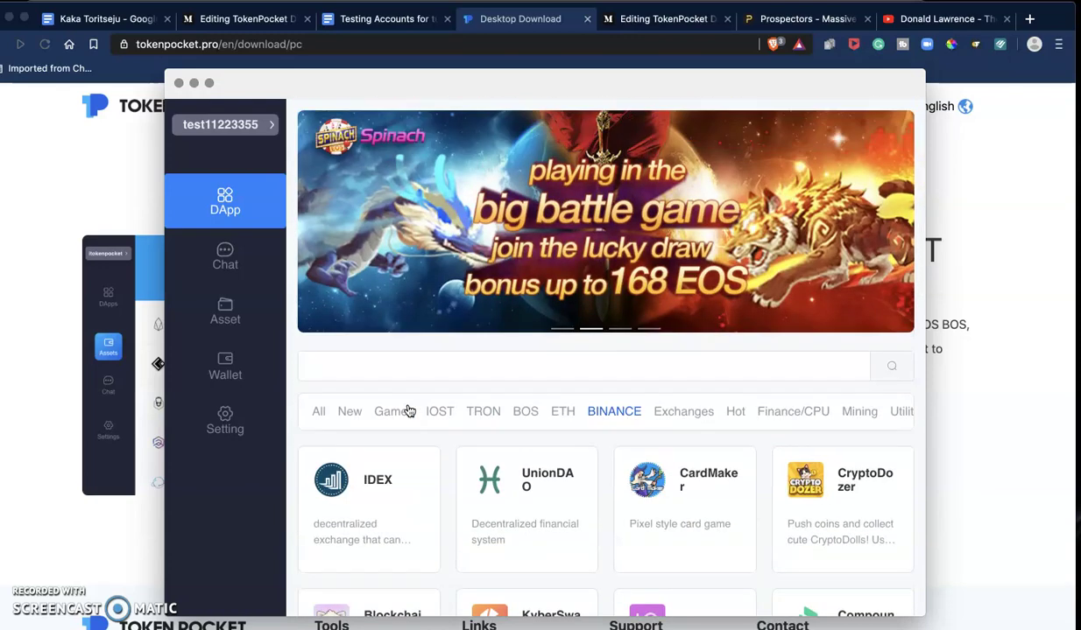
{"action": "left_click", "coordinate": [319, 412]}
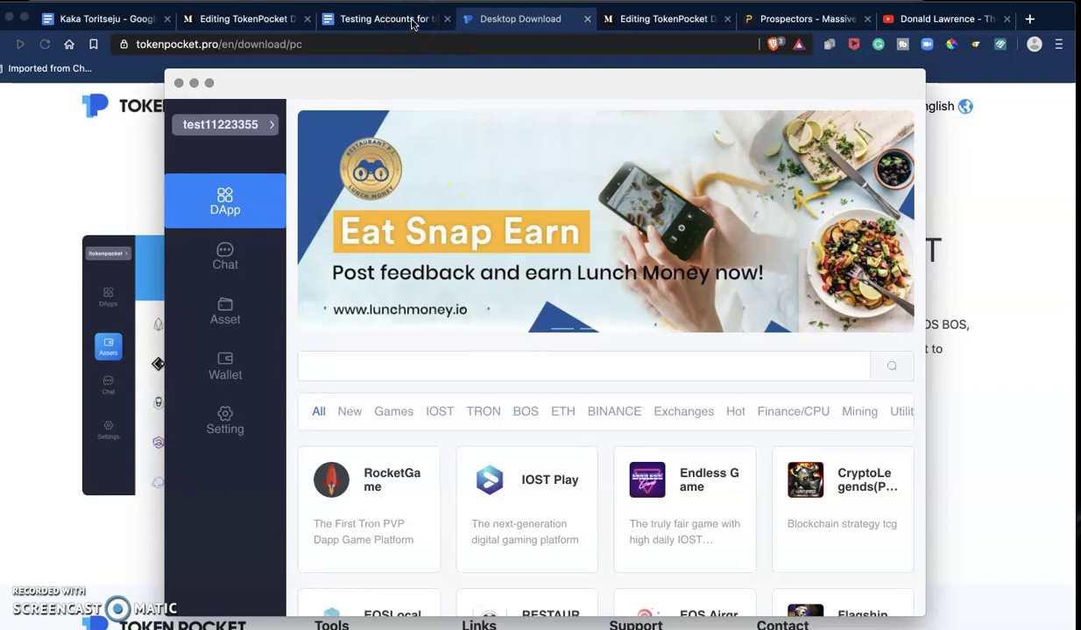
Copy the first test account's private key from the "Testing Accounts for tutorial purposes" document
{"action": "left_click", "coordinate": [412, 24]}
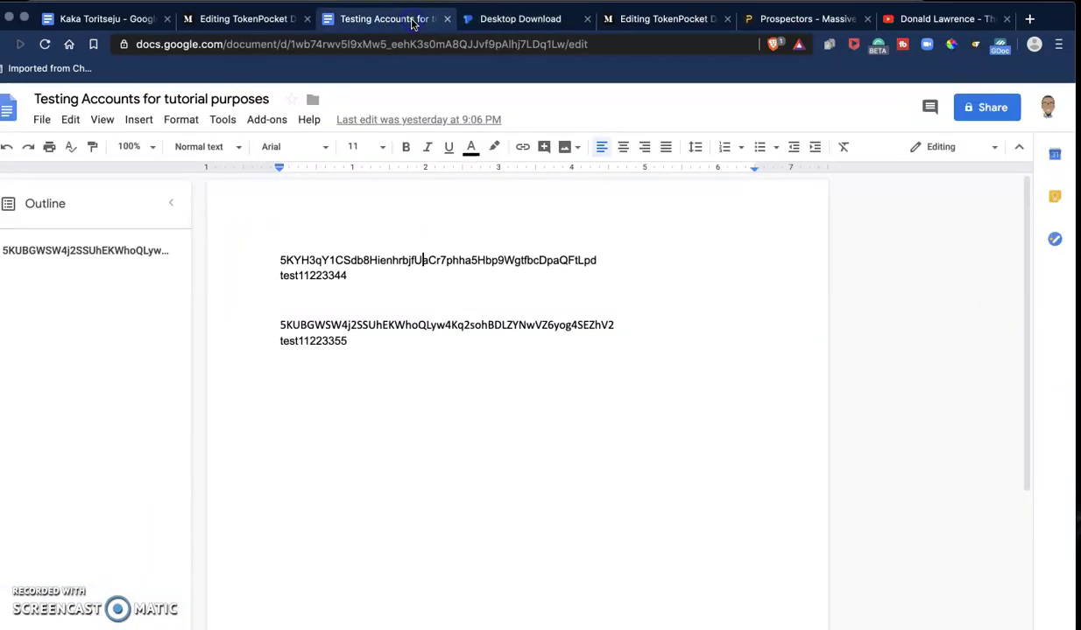
{"action": "double_click", "coordinate": [460, 260]}
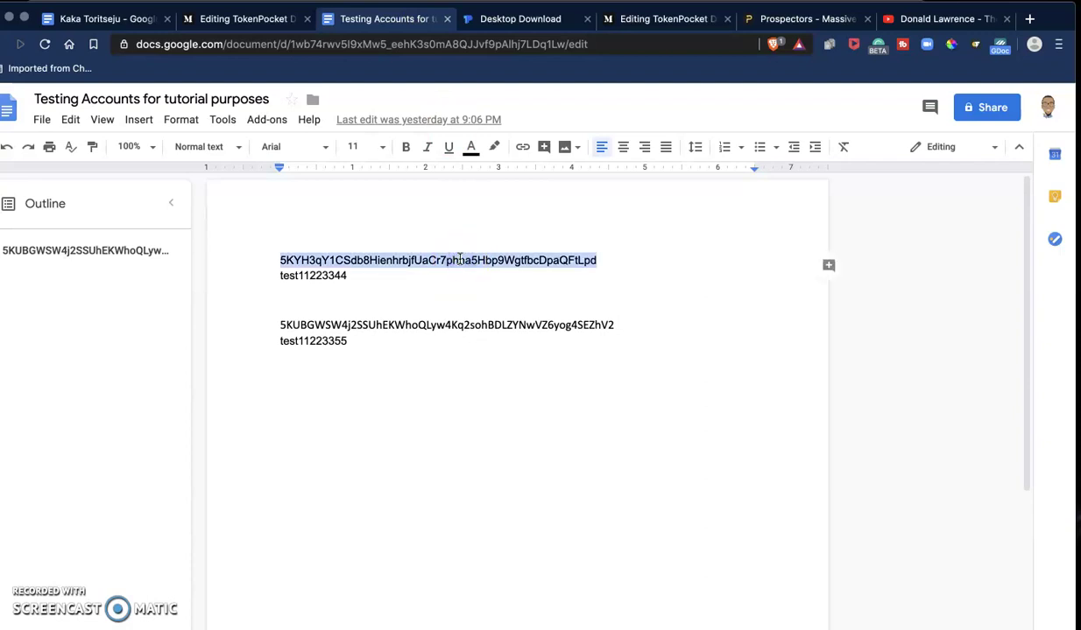
{"action": "right_click", "coordinate": [460, 260]}
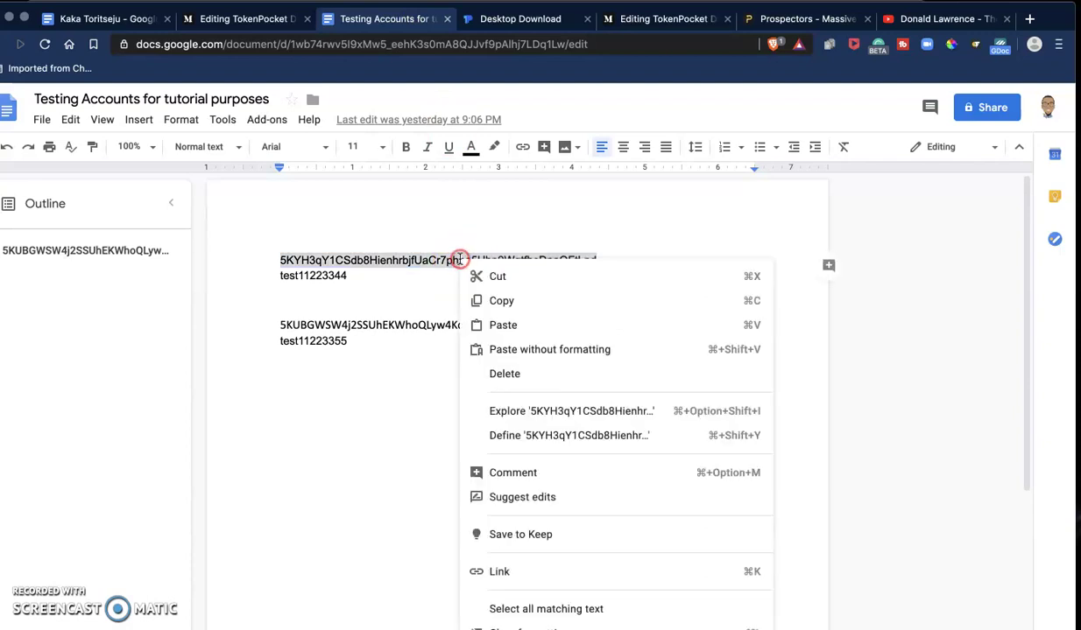
{"action": "left_click", "coordinate": [497, 298]}
{"action": "left_click", "coordinate": [541, 281]}
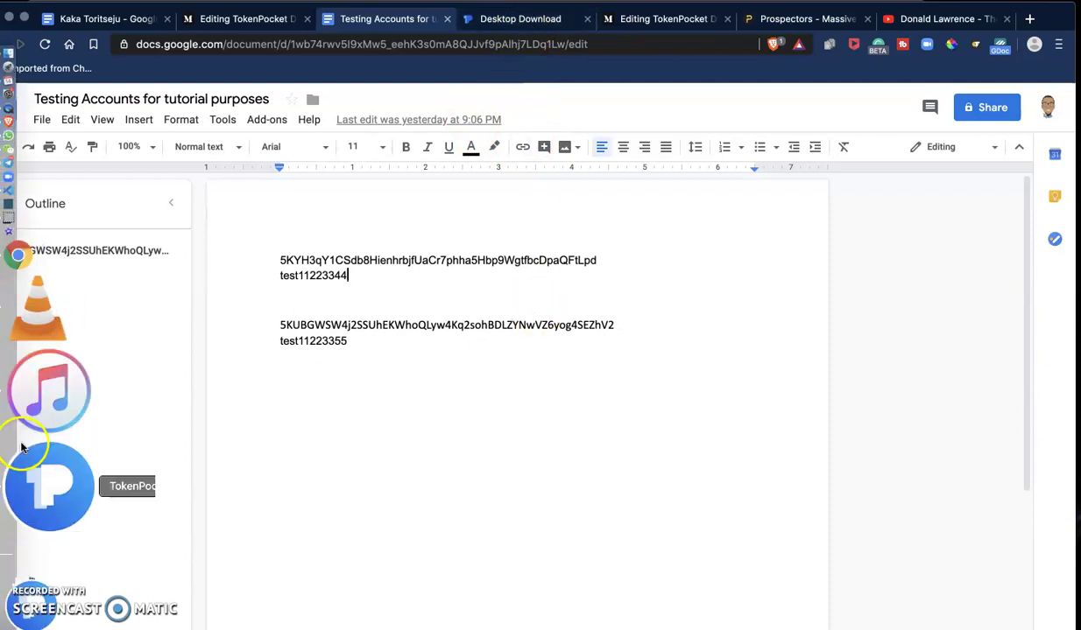
Switch back to the TokenPocket wallet and open the imported account's asset overview
{"action": "left_click", "coordinate": [35, 453]}
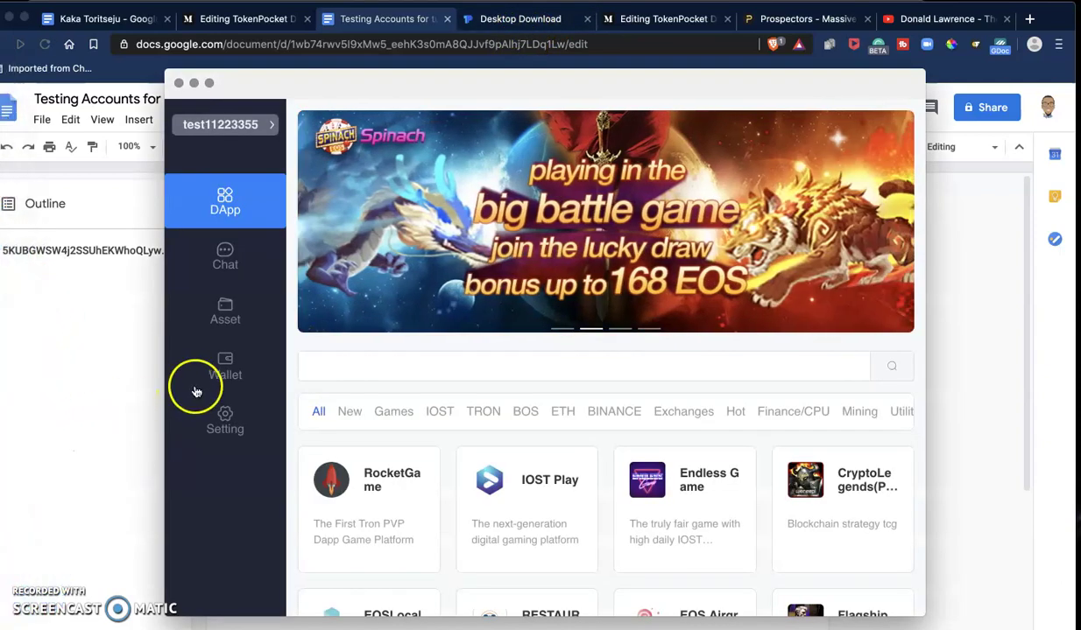
{"action": "left_click", "coordinate": [245, 316]}
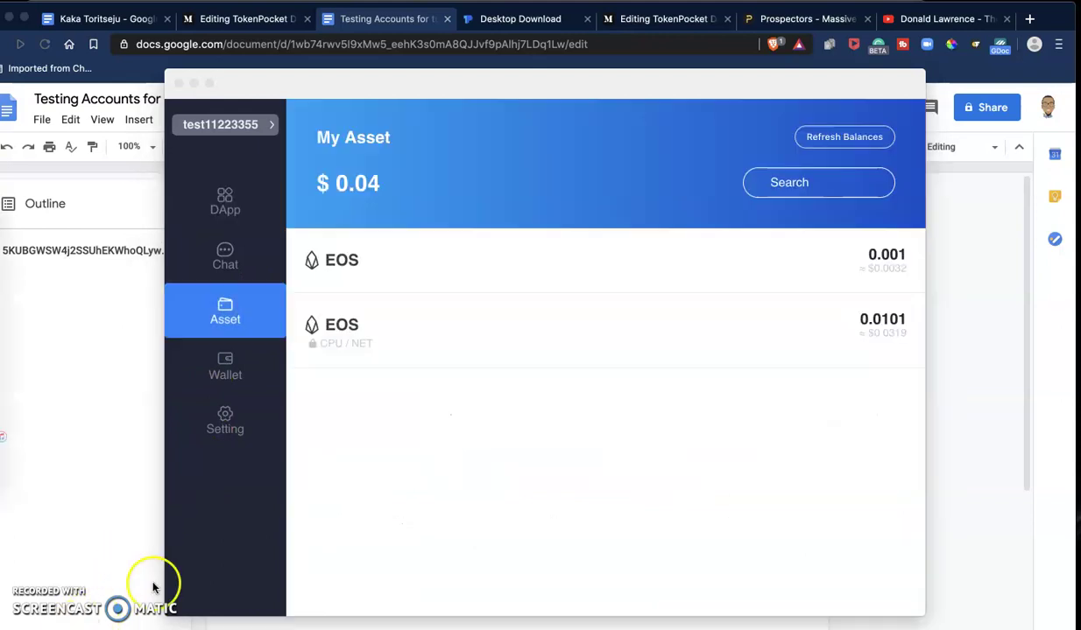
Revisit the wallet's DApp store, then open the Networks preferences in its settings
{"action": "left_click", "coordinate": [235, 211]}
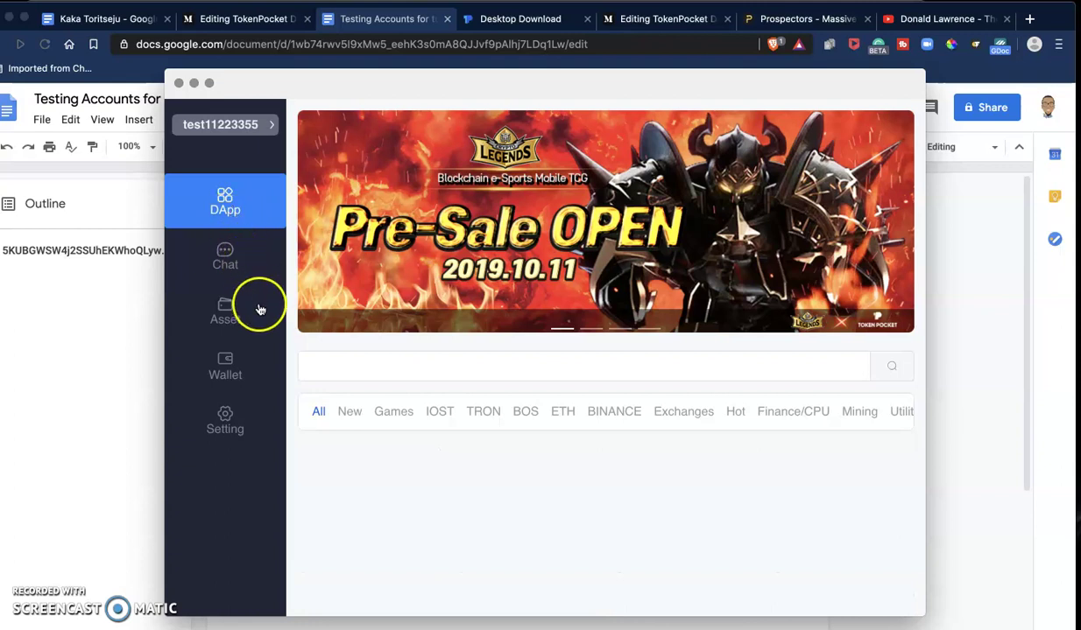
{"action": "left_click", "coordinate": [238, 423]}
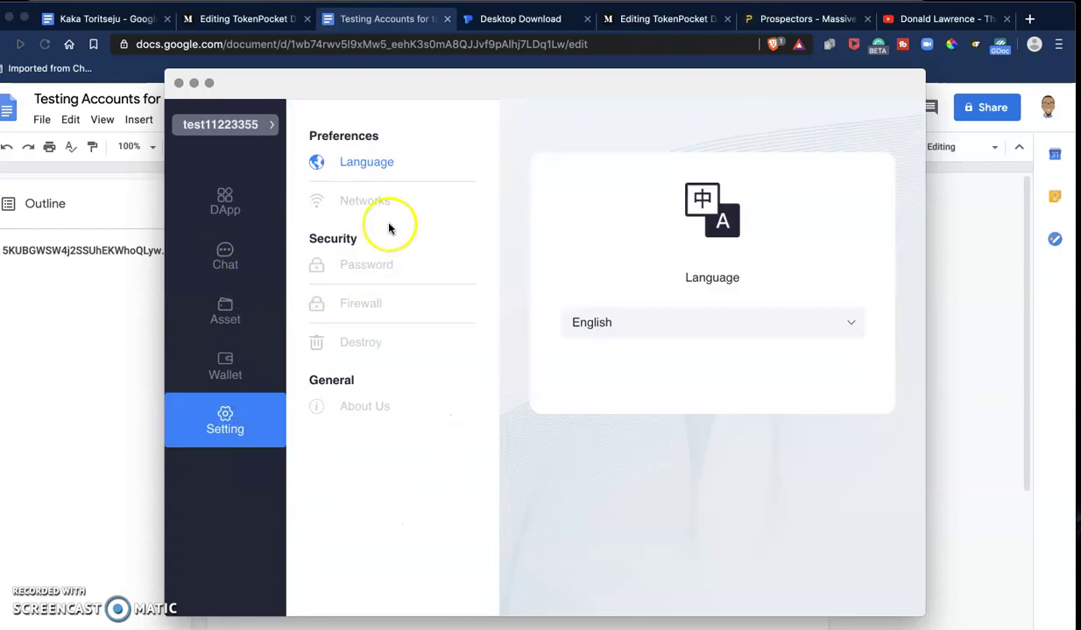
{"action": "left_click", "coordinate": [374, 201]}
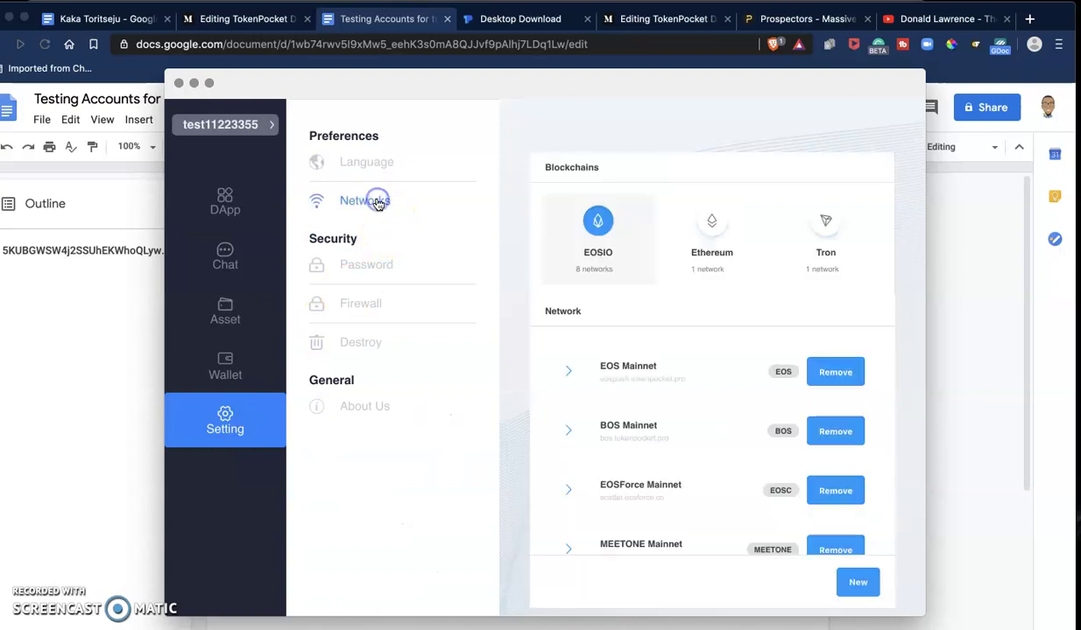
Switch off the BOS, EOSForce and MEETONE Mainnet networks of the EOSIO blockchain
{"action": "left_click", "coordinate": [608, 240]}
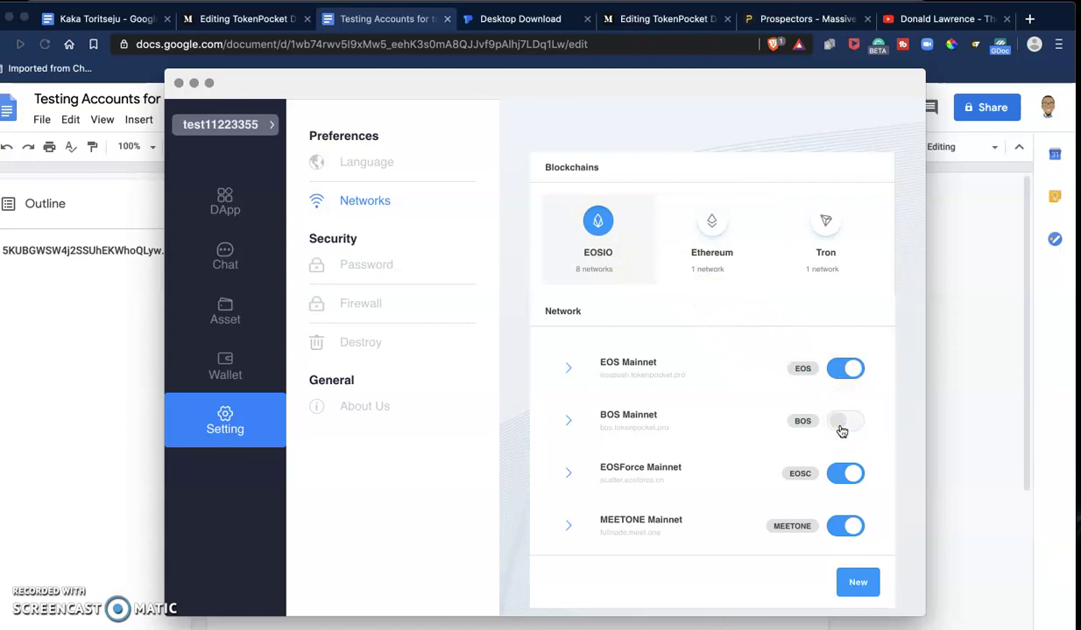
{"action": "left_click", "coordinate": [848, 482]}
{"action": "left_click", "coordinate": [851, 530]}
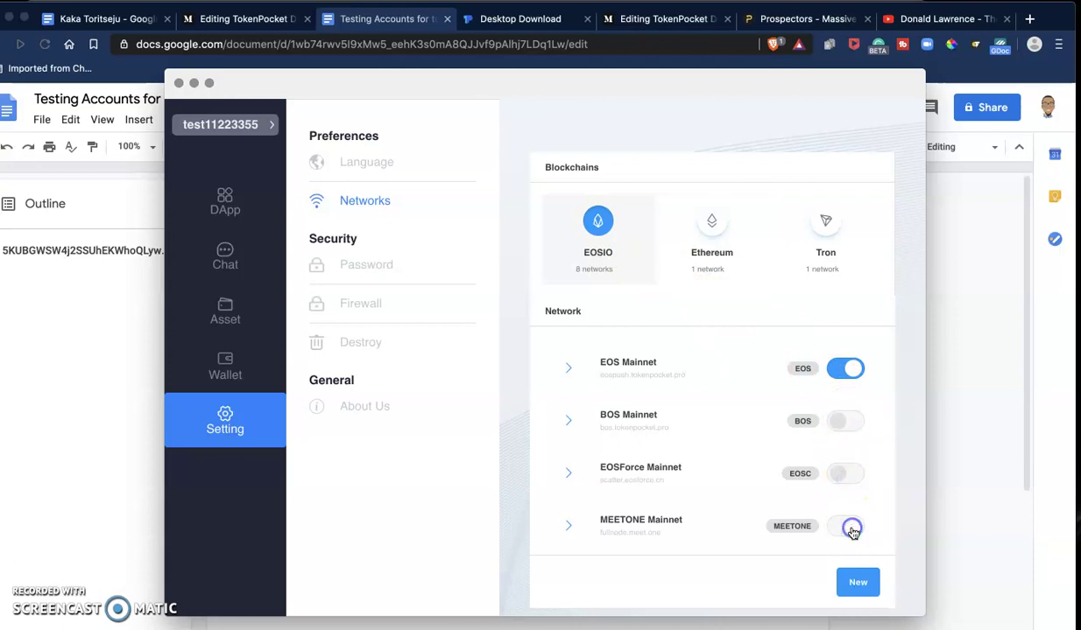
Switch the BOS, EOSForce and MEETONE Mainnet networks back on
{"action": "left_click", "coordinate": [844, 470]}
{"action": "left_click", "coordinate": [837, 422]}
{"action": "left_click", "coordinate": [845, 473]}
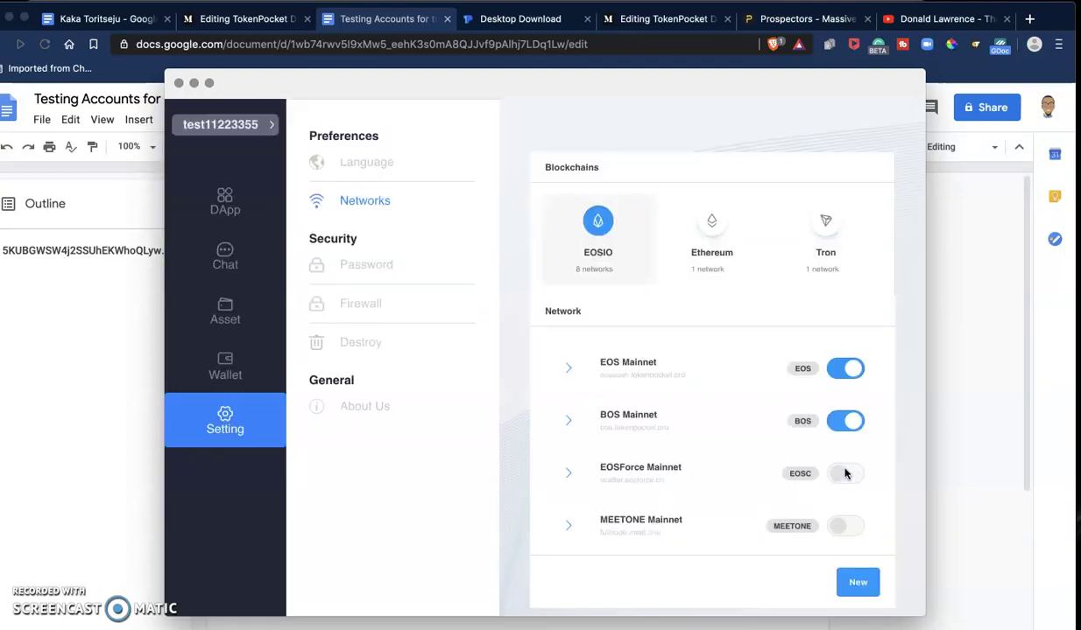
{"action": "left_click", "coordinate": [845, 473]}
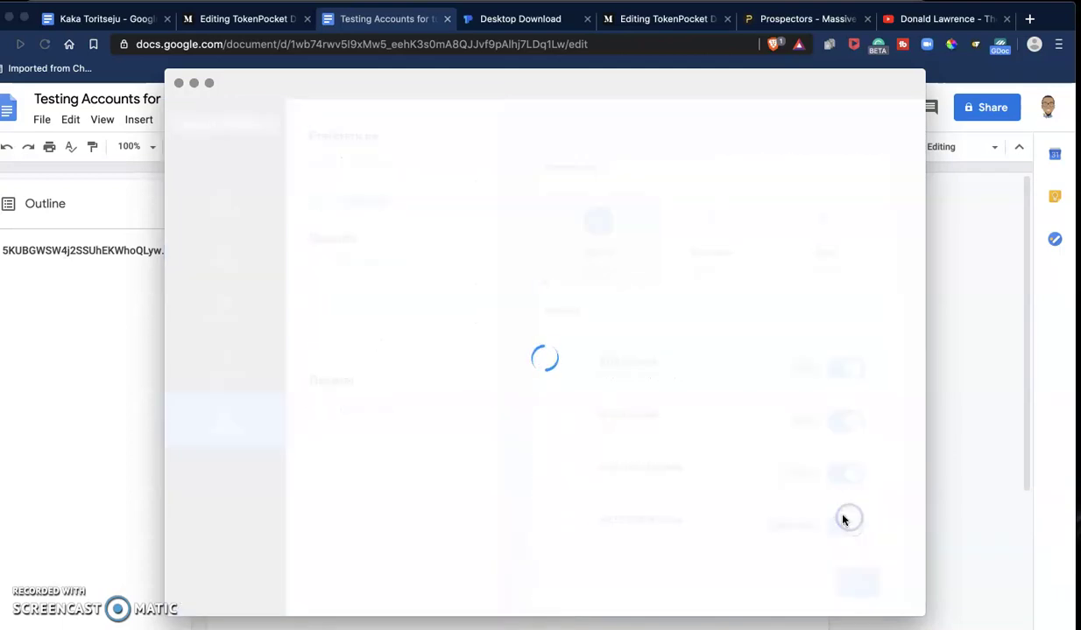
Look through the networks available for the Ethereum, Tron and EOSIO blockchains
{"action": "left_click", "coordinate": [738, 255]}
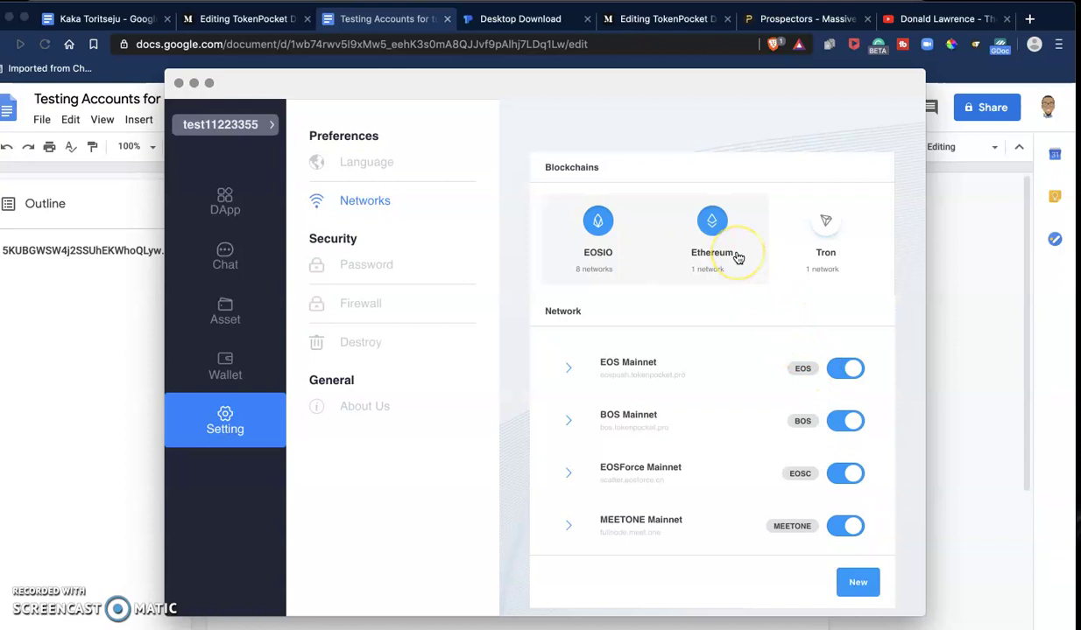
{"action": "left_click", "coordinate": [807, 238]}
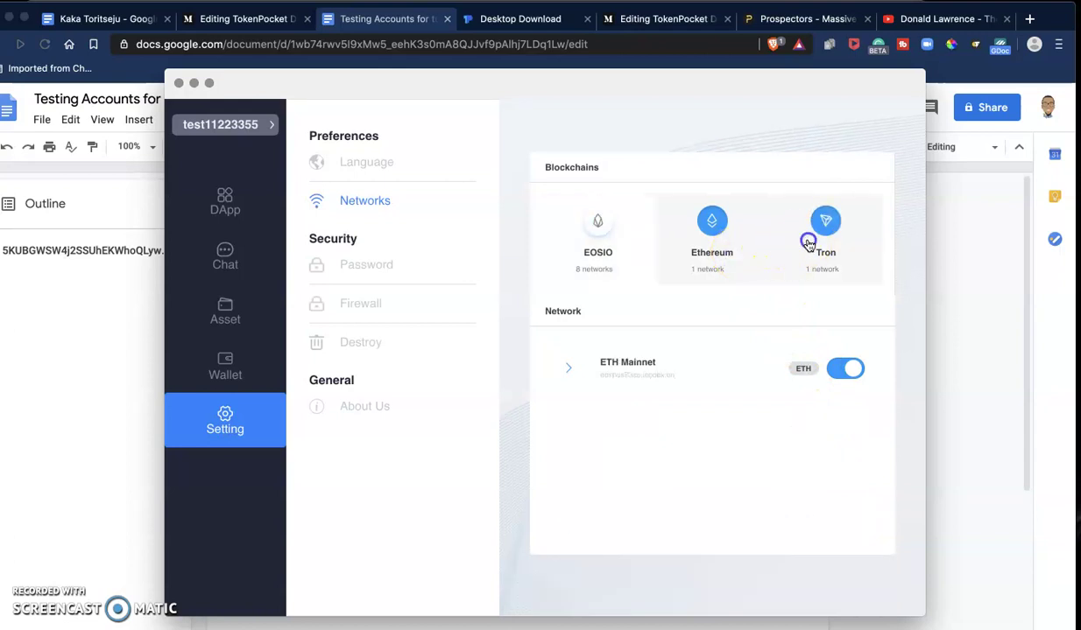
{"action": "left_click", "coordinate": [696, 247]}
{"action": "left_click", "coordinate": [613, 235]}
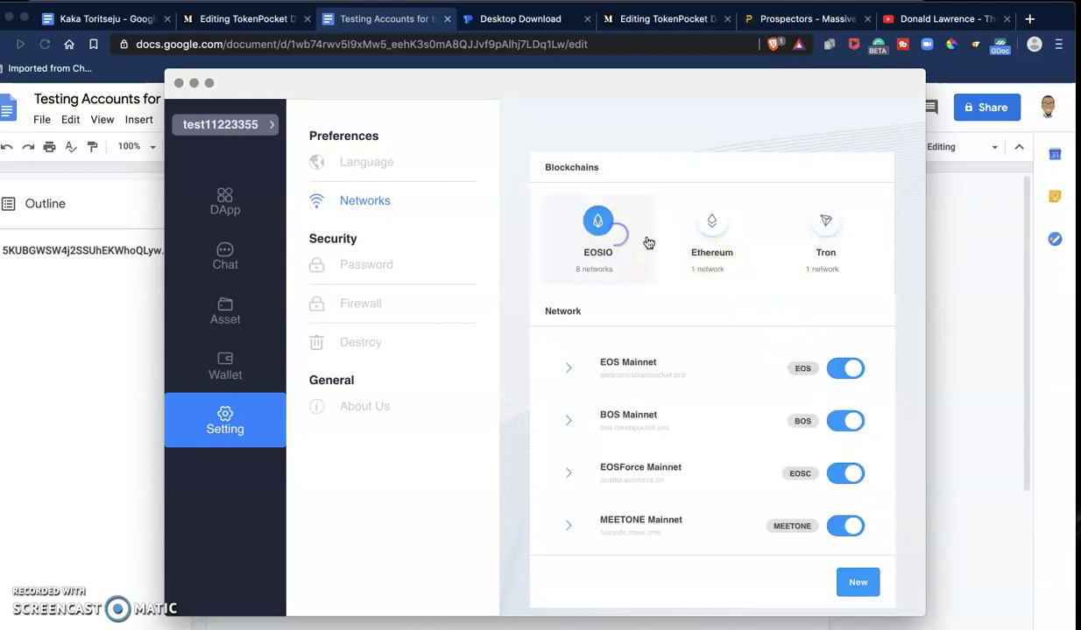
{"action": "scroll", "coordinate": [767, 468], "scroll_direction": "down", "scroll_amount": 5}
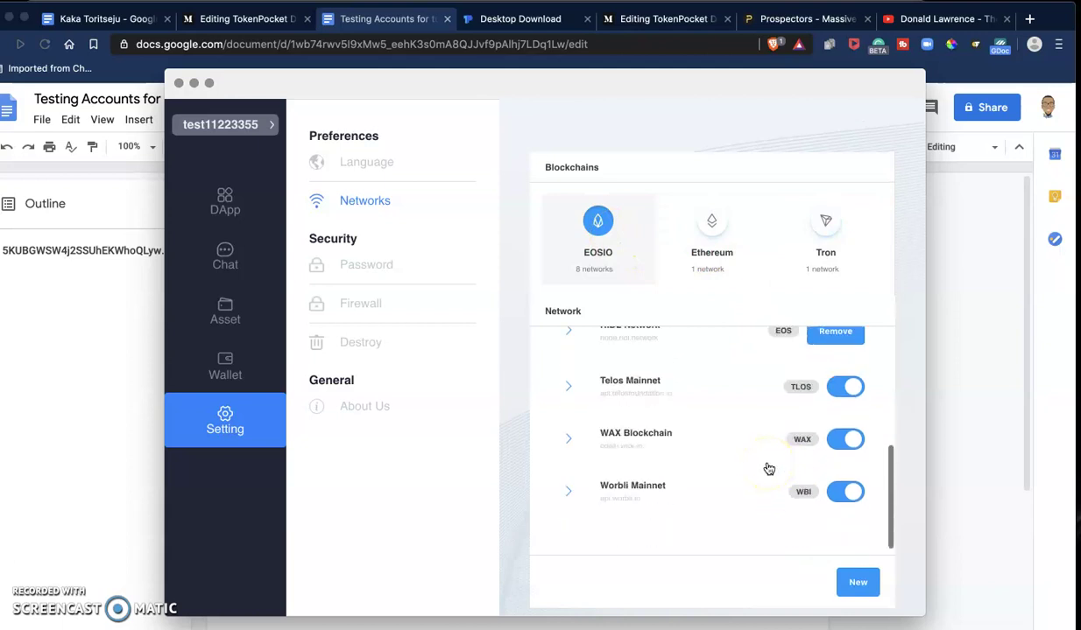
{"action": "scroll", "coordinate": [767, 467], "scroll_direction": "up", "scroll_amount": 5}
{"action": "scroll", "coordinate": [767, 469], "scroll_direction": "up", "scroll_amount": 1}
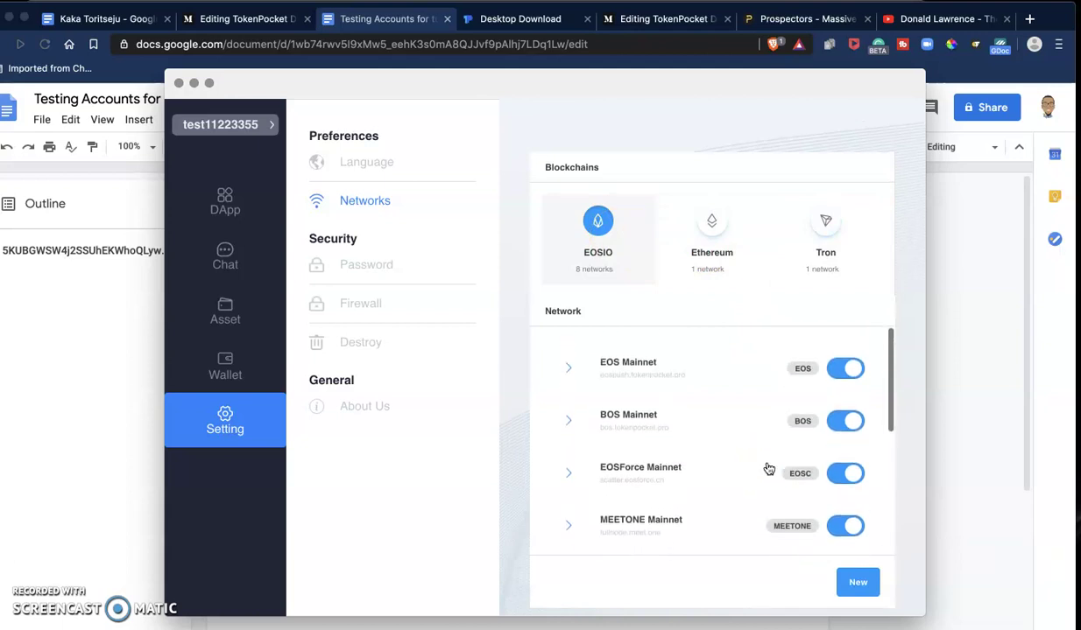
Add a key from the account list by pasting the test account's private key as text and importing it
{"action": "left_click", "coordinate": [272, 128]}
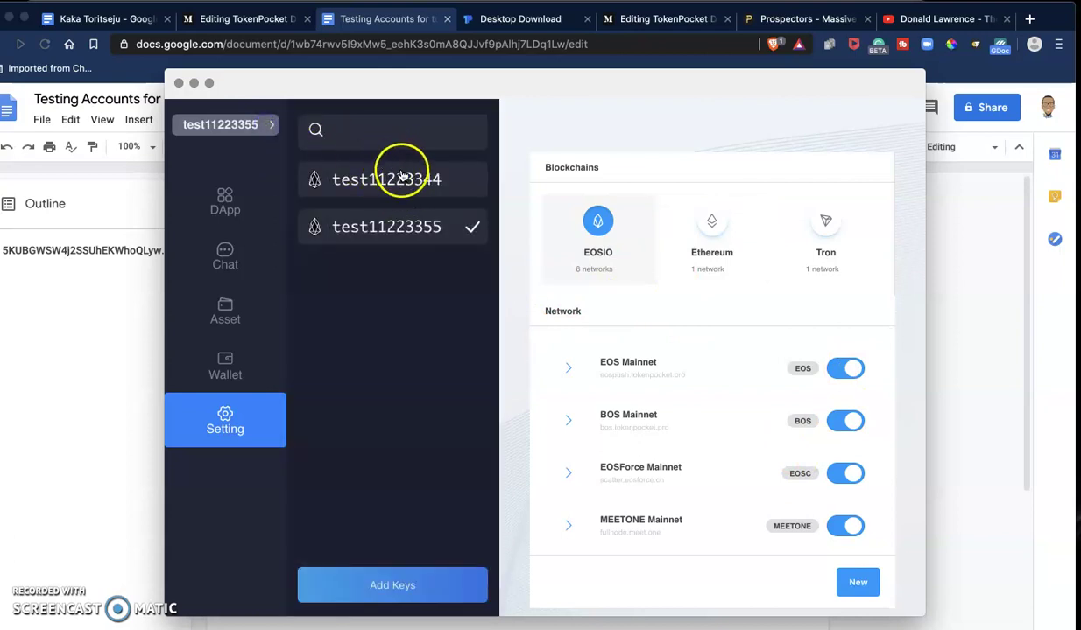
{"action": "left_click", "coordinate": [445, 595]}
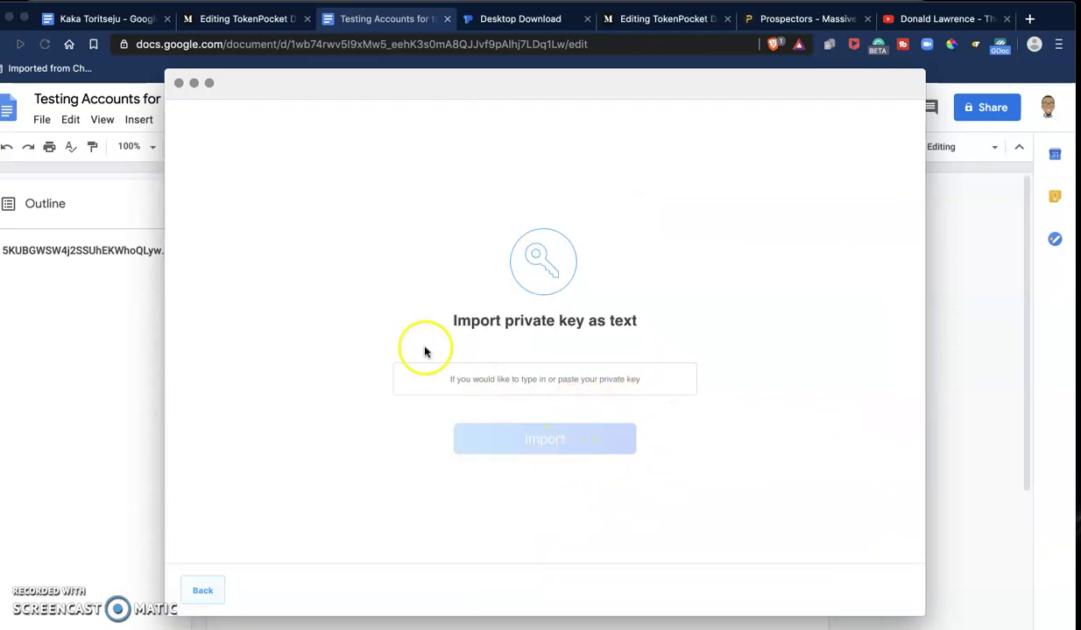
{"action": "left_click", "coordinate": [473, 380]}
{"action": "right_click", "coordinate": [474, 382]}
{"action": "left_click", "coordinate": [511, 421]}
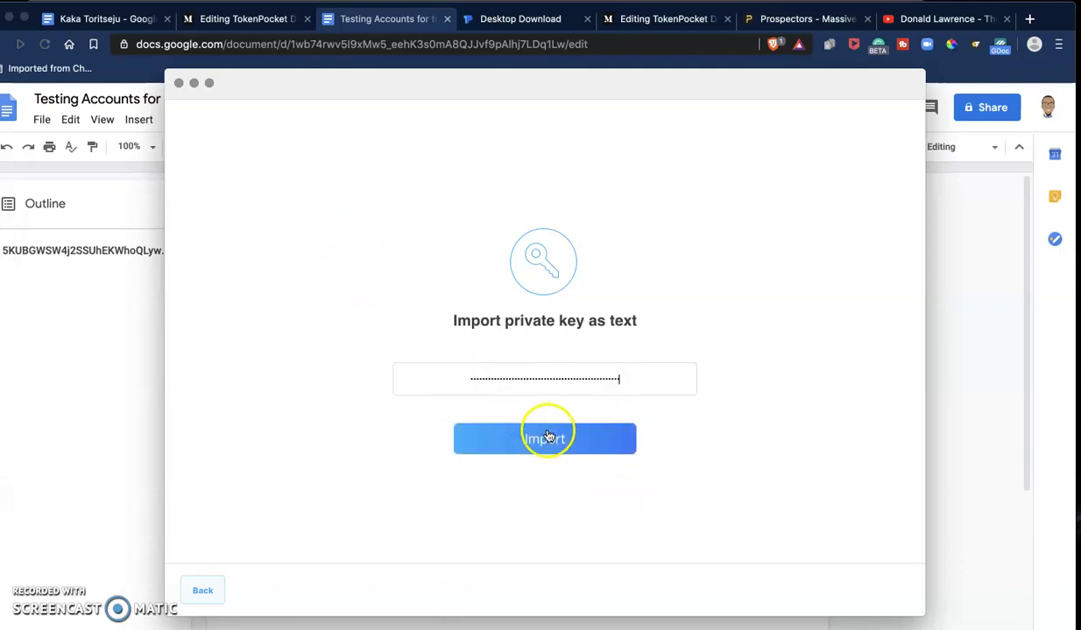
{"action": "left_click", "coordinate": [551, 440]}
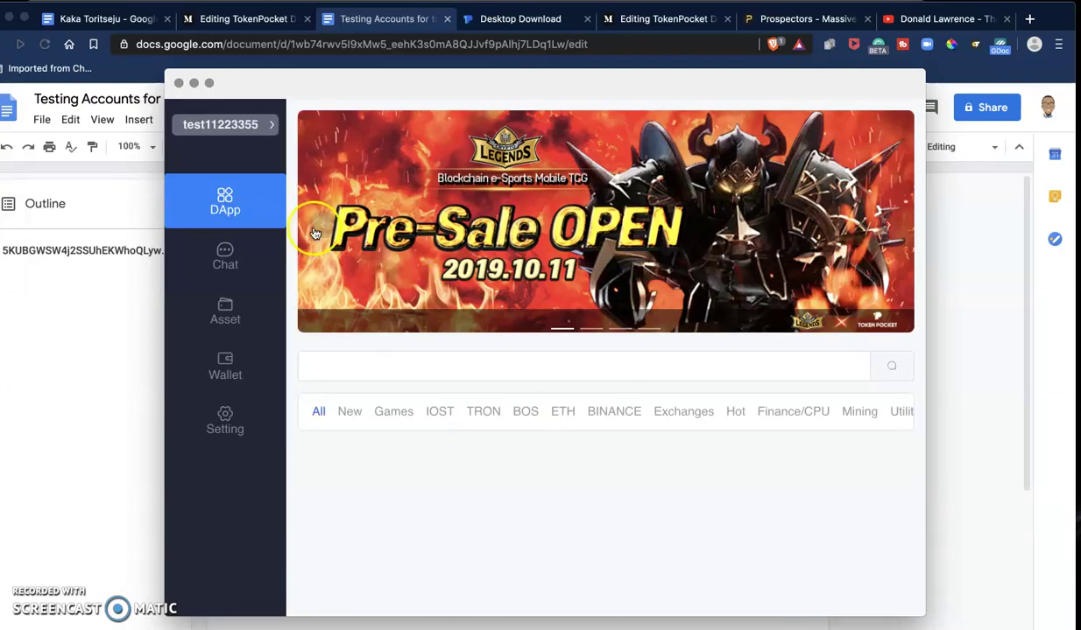
Open the asset overview and switch to the first listed test account to view its balances
{"action": "left_click", "coordinate": [251, 298]}
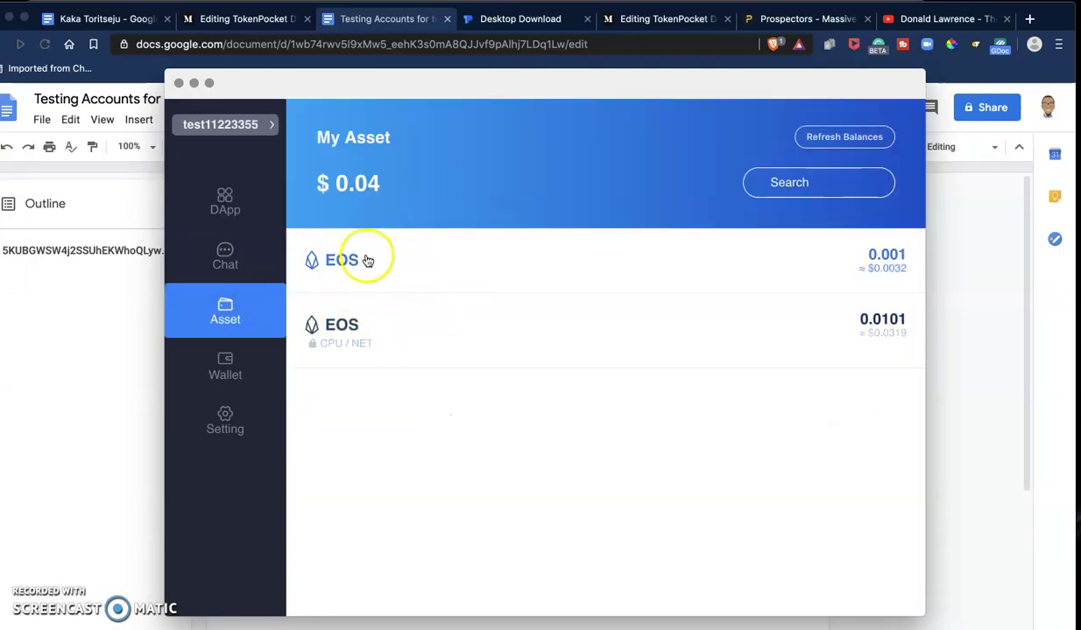
{"action": "left_click", "coordinate": [271, 125]}
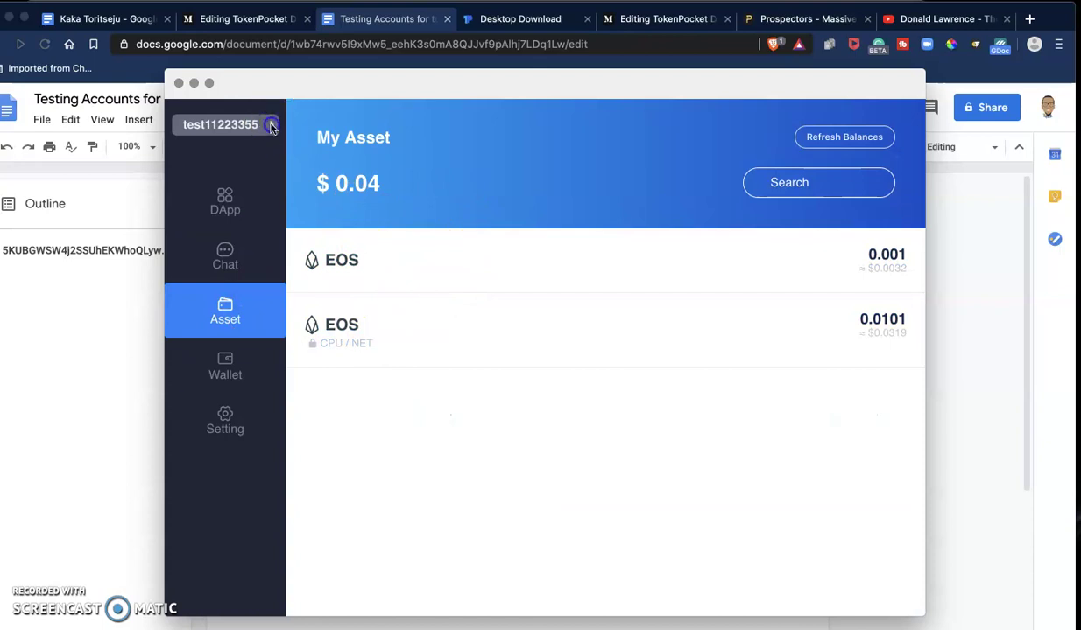
{"action": "left_click", "coordinate": [254, 131]}
{"action": "left_click", "coordinate": [359, 181]}
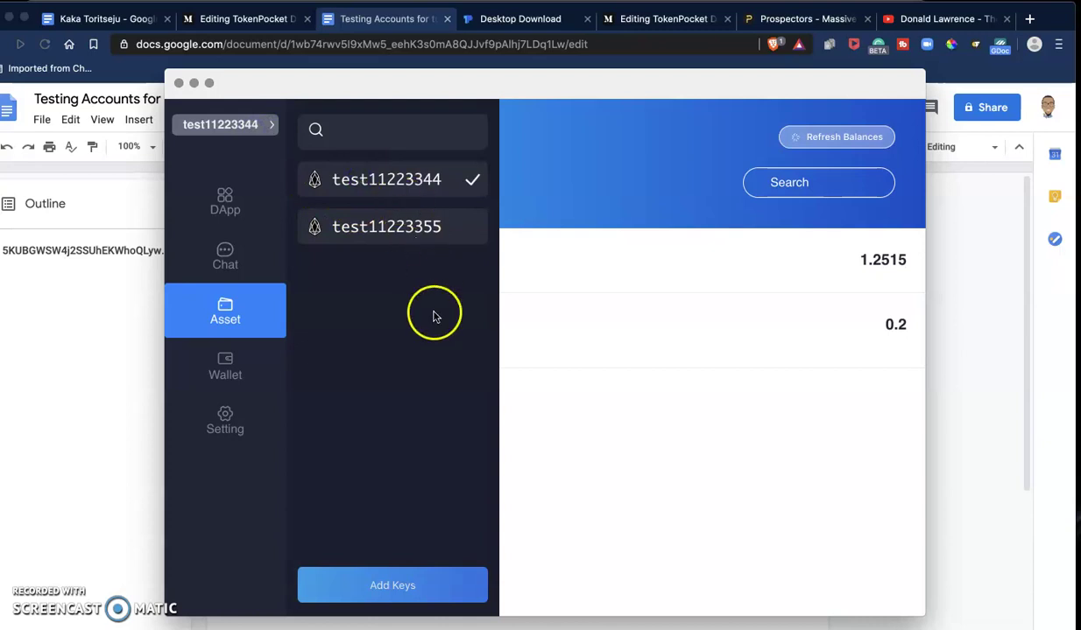
{"action": "left_click", "coordinate": [229, 300]}
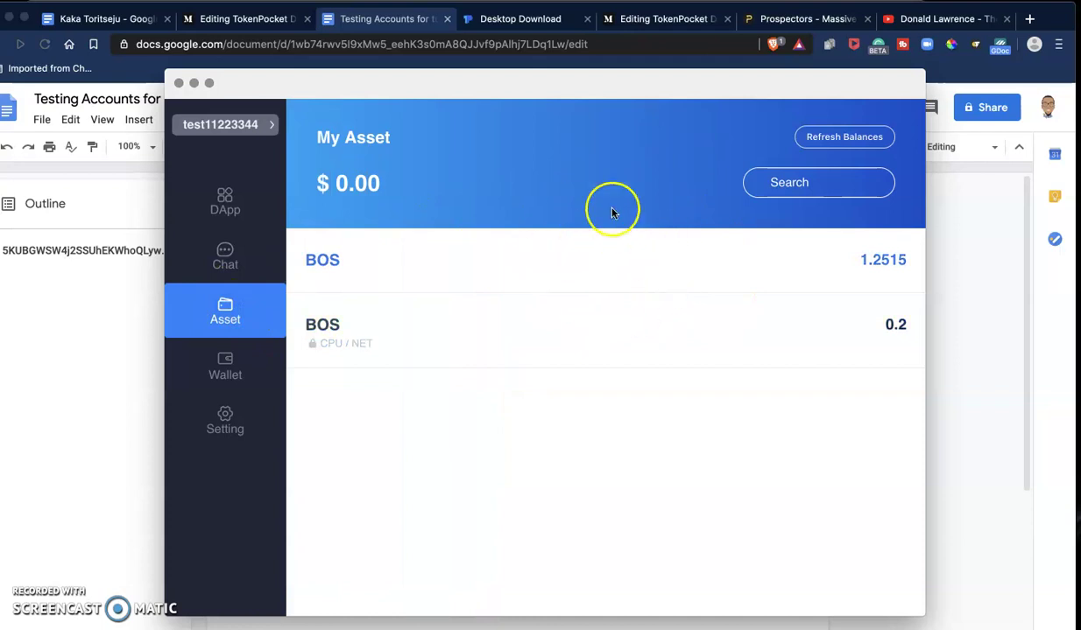
Switch back to the second listed test account and open the DApp store
{"action": "left_click", "coordinate": [254, 124]}
{"action": "left_click", "coordinate": [409, 227]}
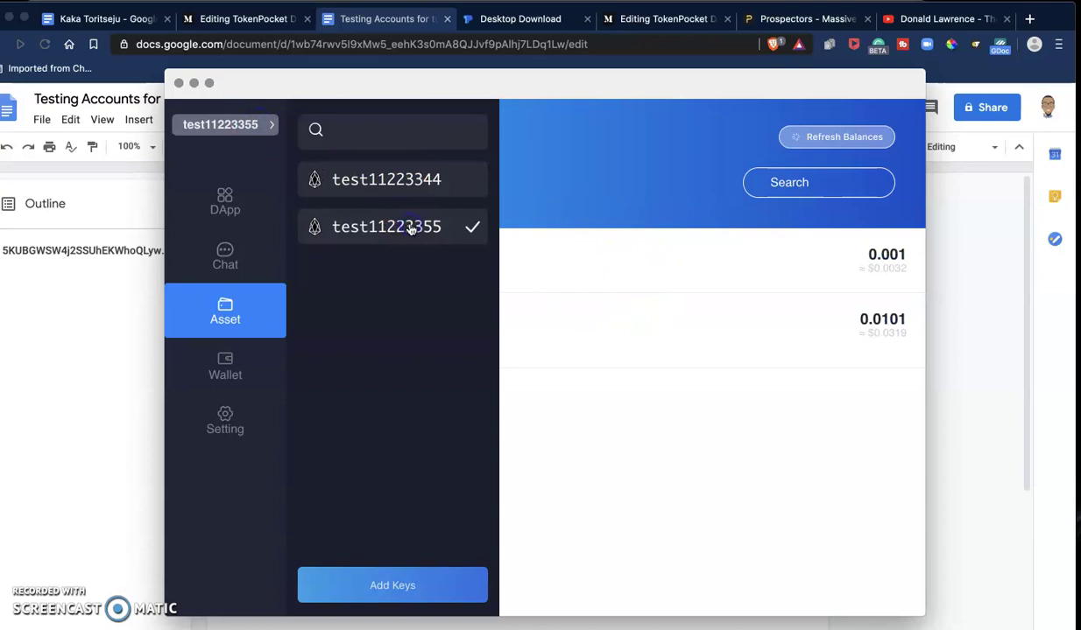
{"action": "left_click", "coordinate": [238, 194]}
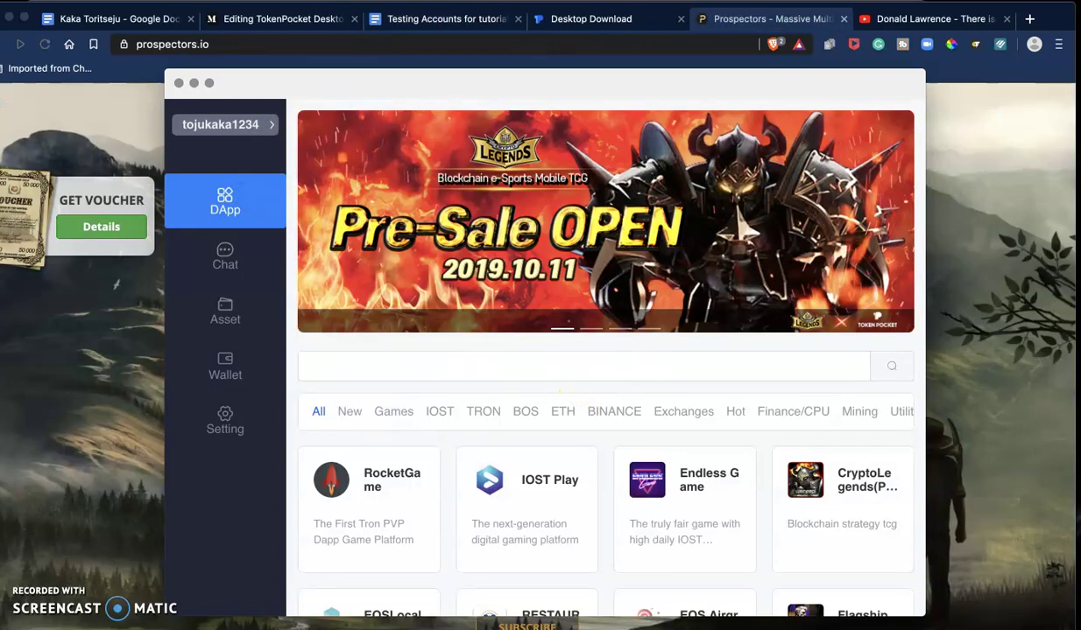
Check which accounts are imported in the wallet's account list
{"action": "left_click", "coordinate": [255, 127]}
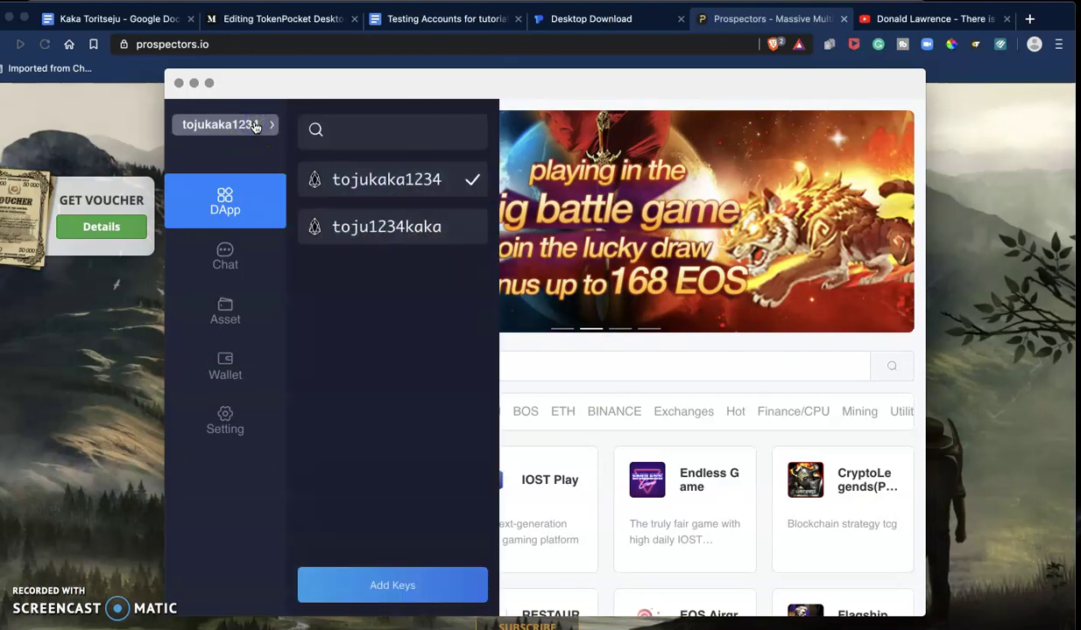
{"action": "left_click", "coordinate": [255, 127]}
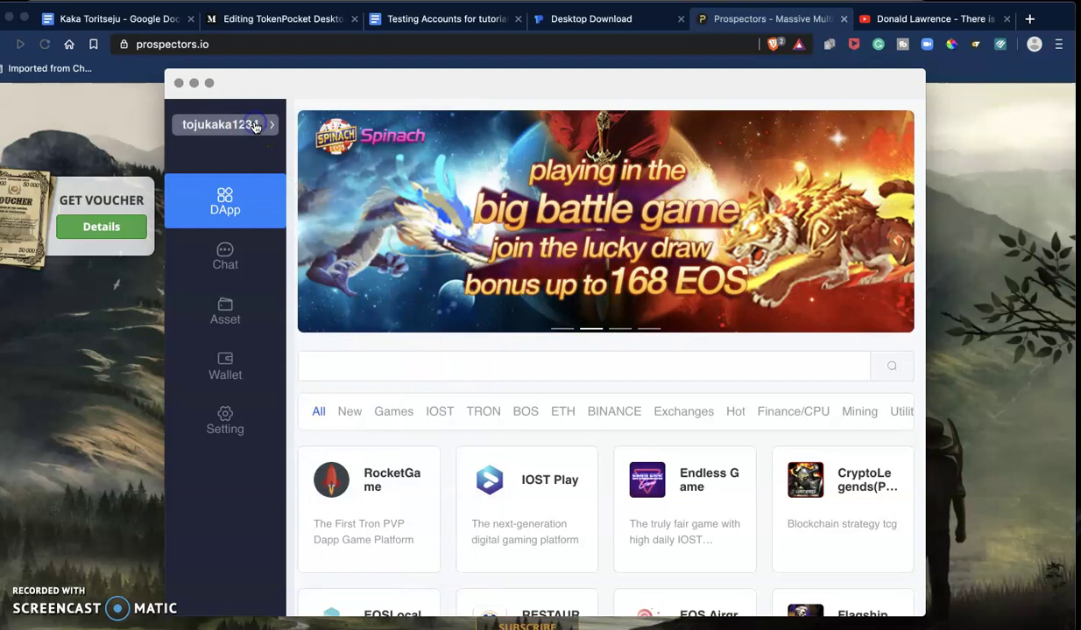
{"action": "left_click", "coordinate": [431, 217]}
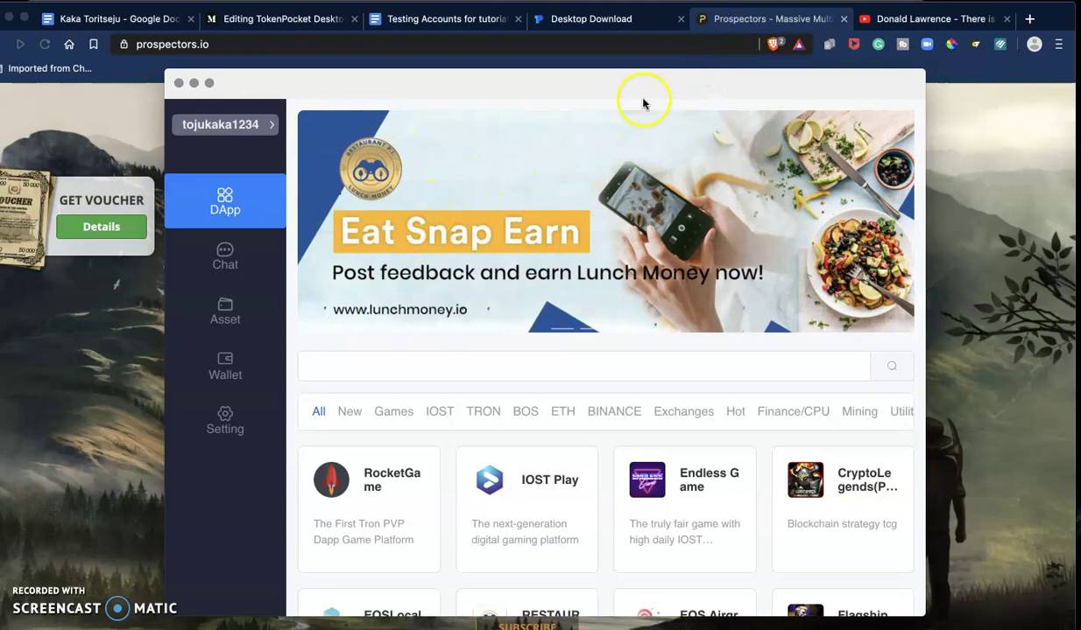
Switch to the browser, sign in to Prospectors with the wallet's active EOS Mainnet account, and bring TokenPocket back up
{"action": "left_click", "coordinate": [779, 20]}
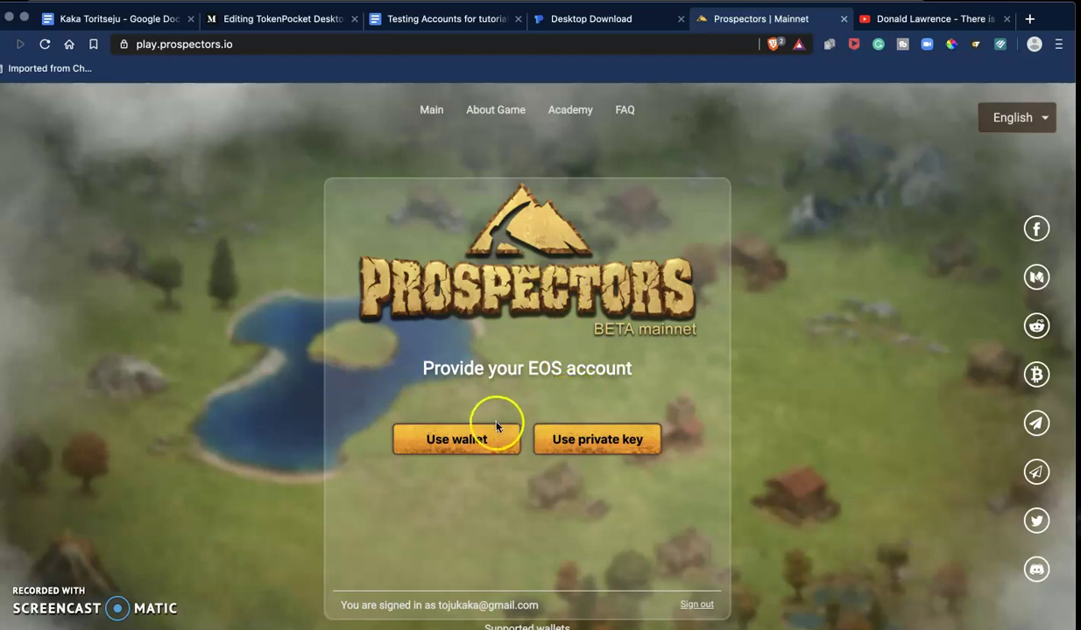
{"action": "left_click", "coordinate": [480, 434]}
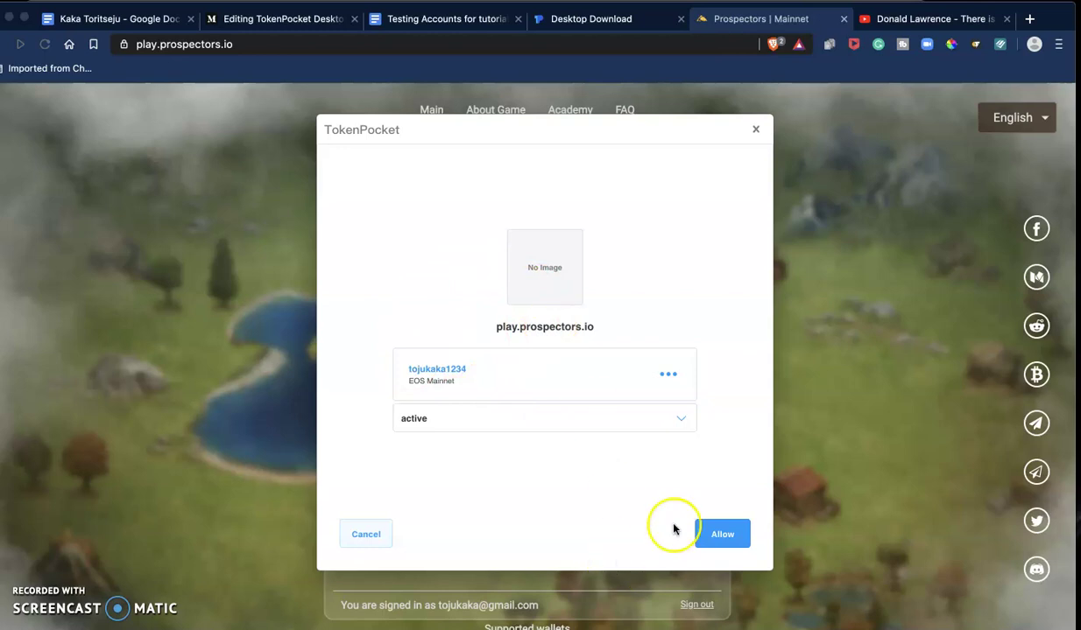
{"action": "left_click", "coordinate": [735, 539]}
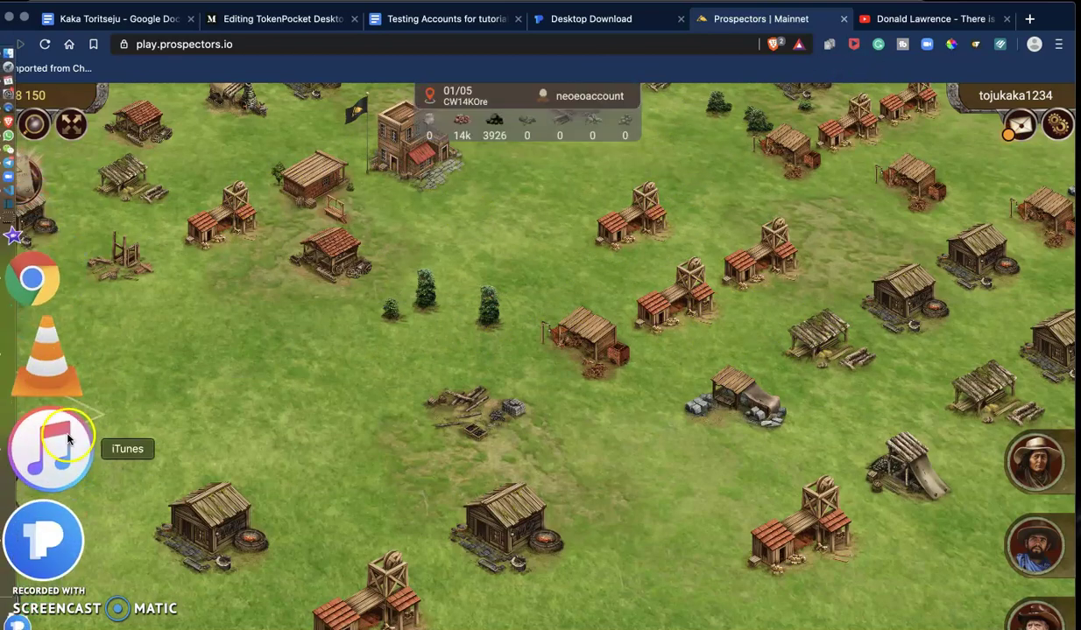
{"action": "left_click", "coordinate": [68, 457]}
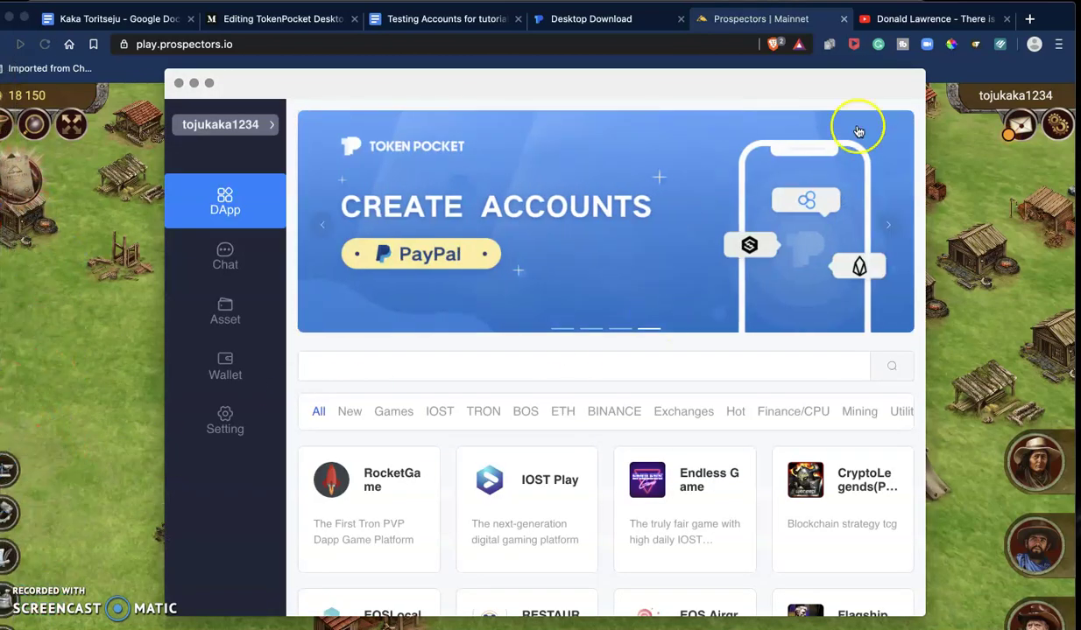
Switch to the browser, load newdex.io in a new tab and open its Sign In dialog
{"action": "left_click", "coordinate": [1030, 21]}
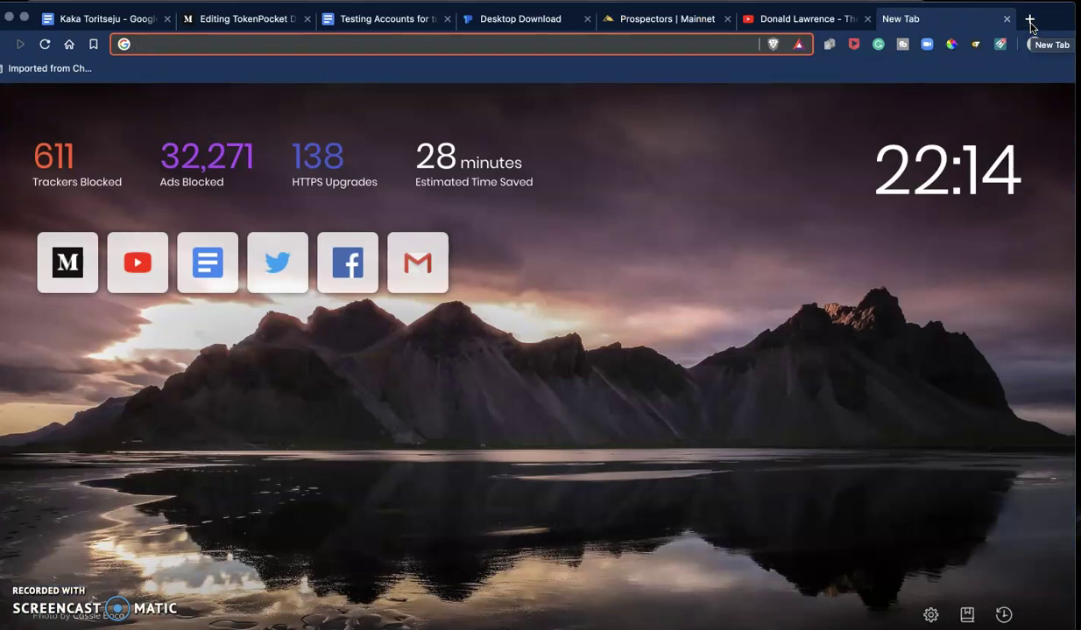
{"action": "type", "text": "new"}
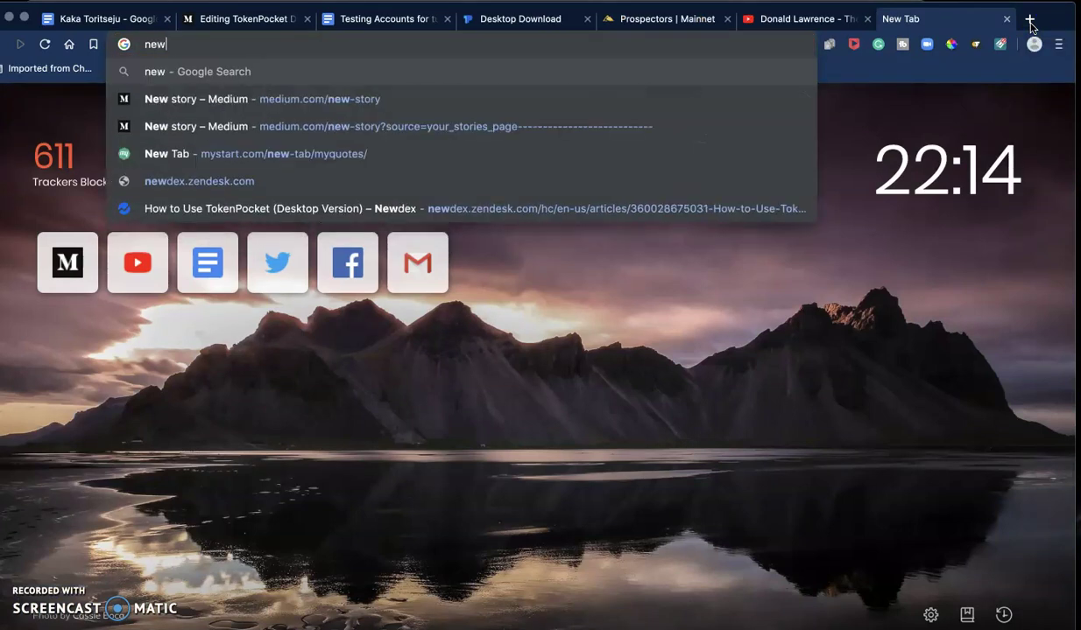
{"action": "type", "text": "dex"}
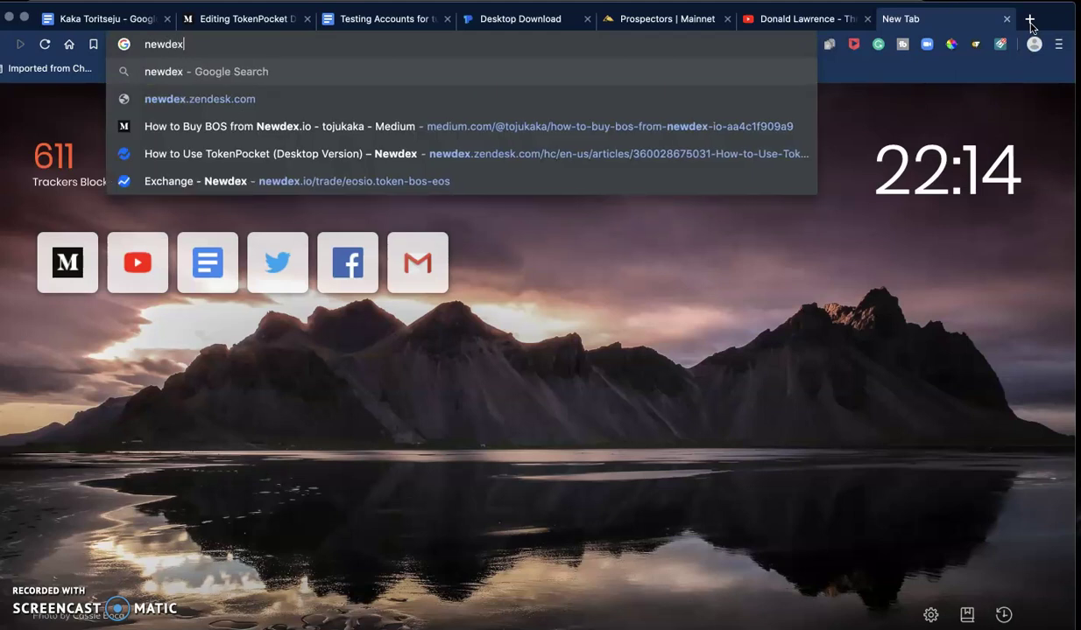
{"action": "type", "text": ".io"}
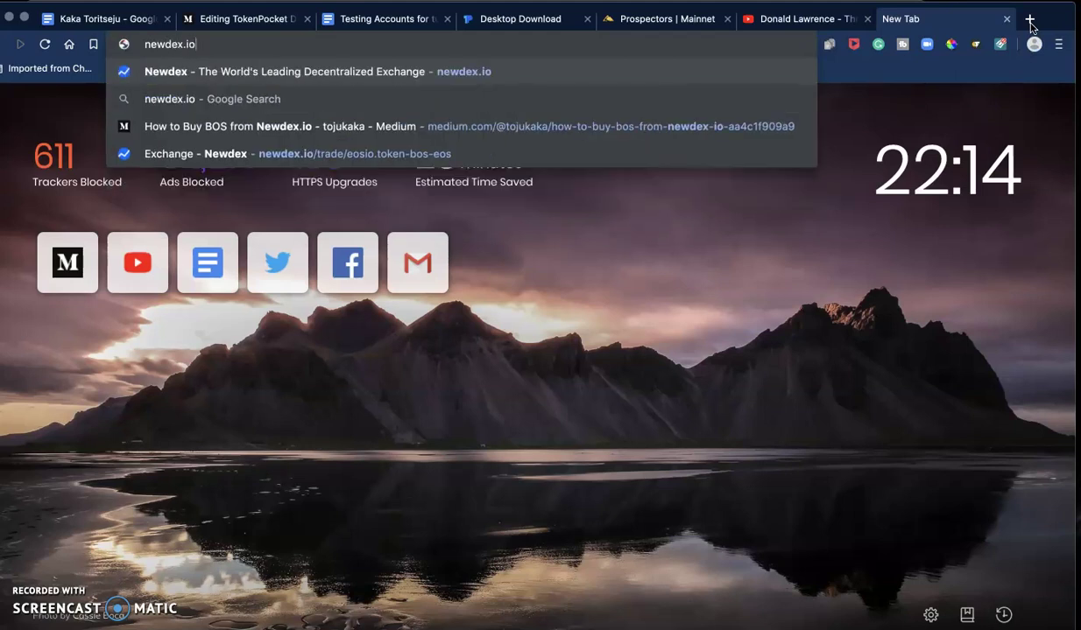
{"action": "key", "text": "Return"}
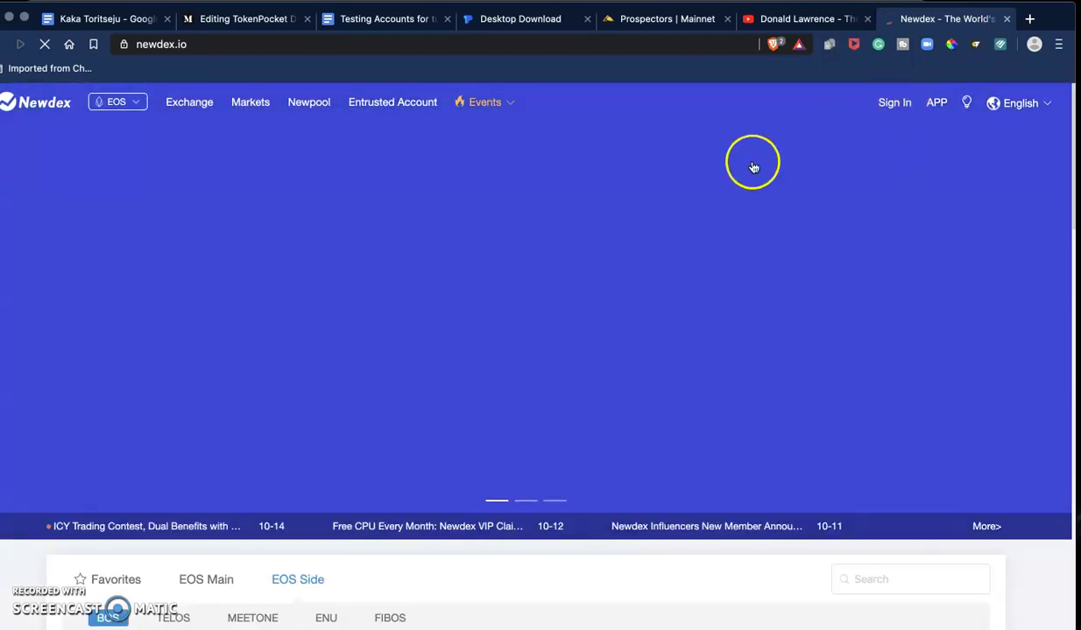
{"action": "left_click", "coordinate": [905, 102]}
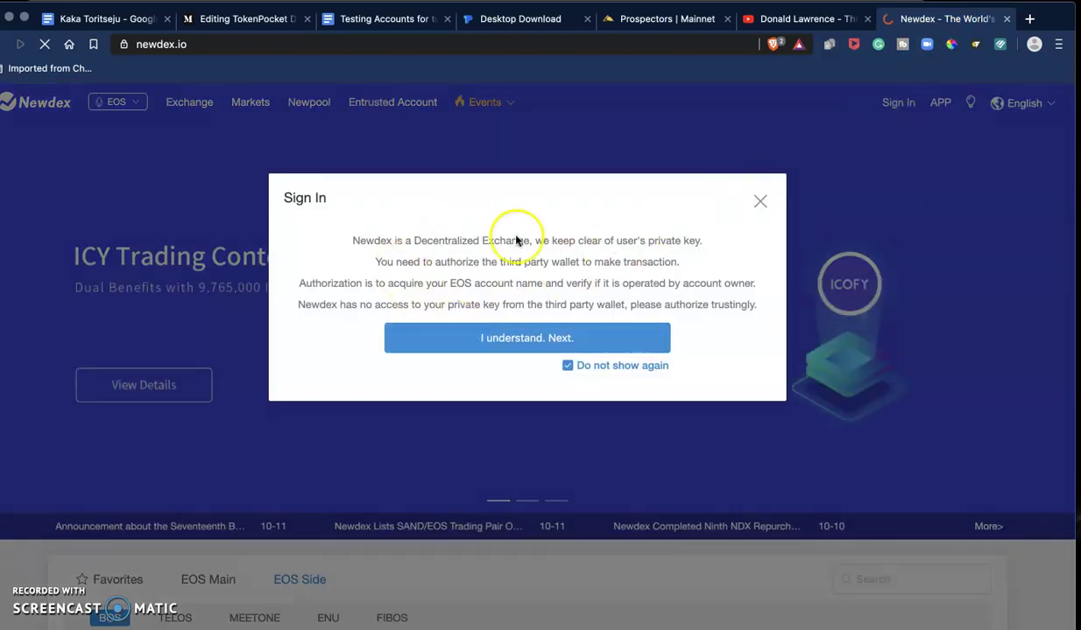
Accept the Newdex authorization notice, sign in by desktop wallet, and allow access for the EOS Mainnet account with active permission
{"action": "left_click", "coordinate": [546, 339]}
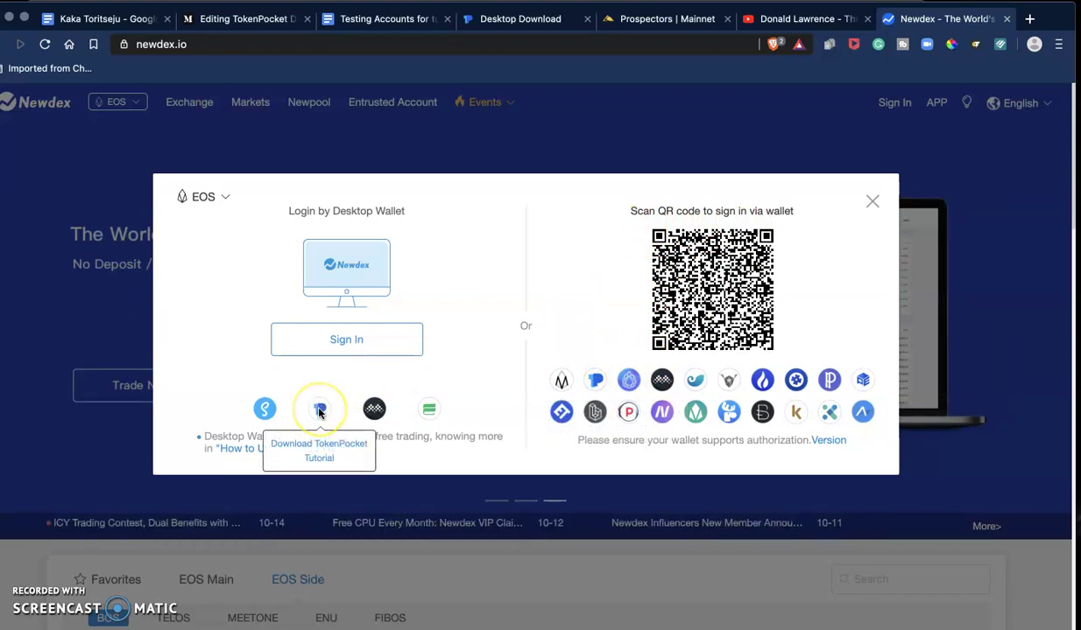
{"action": "mouse_move", "coordinate": [593, 377]}
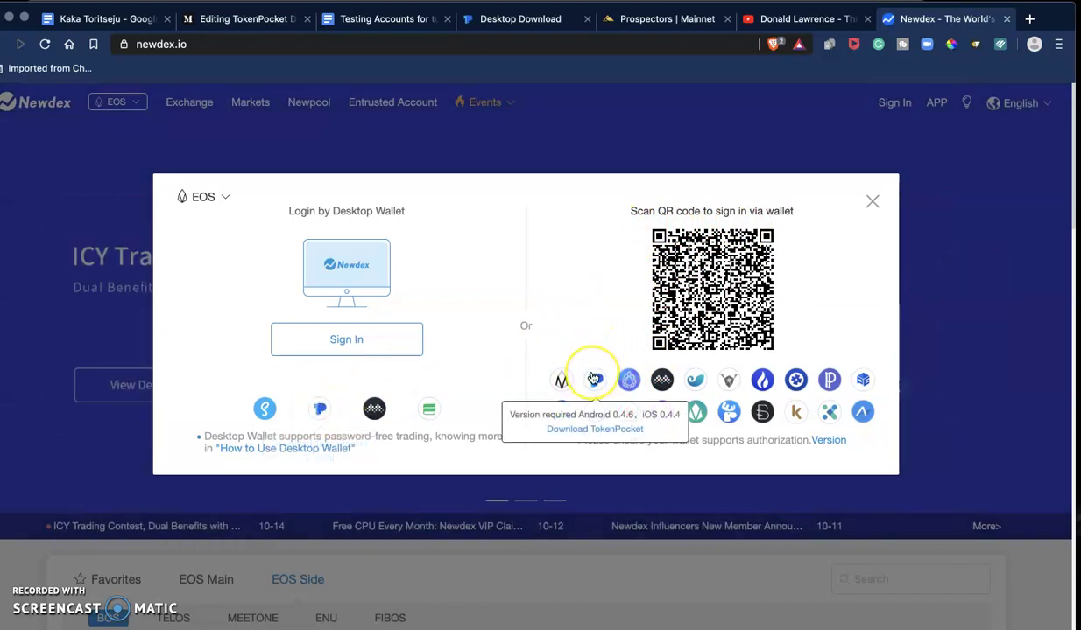
{"action": "left_click", "coordinate": [419, 337]}
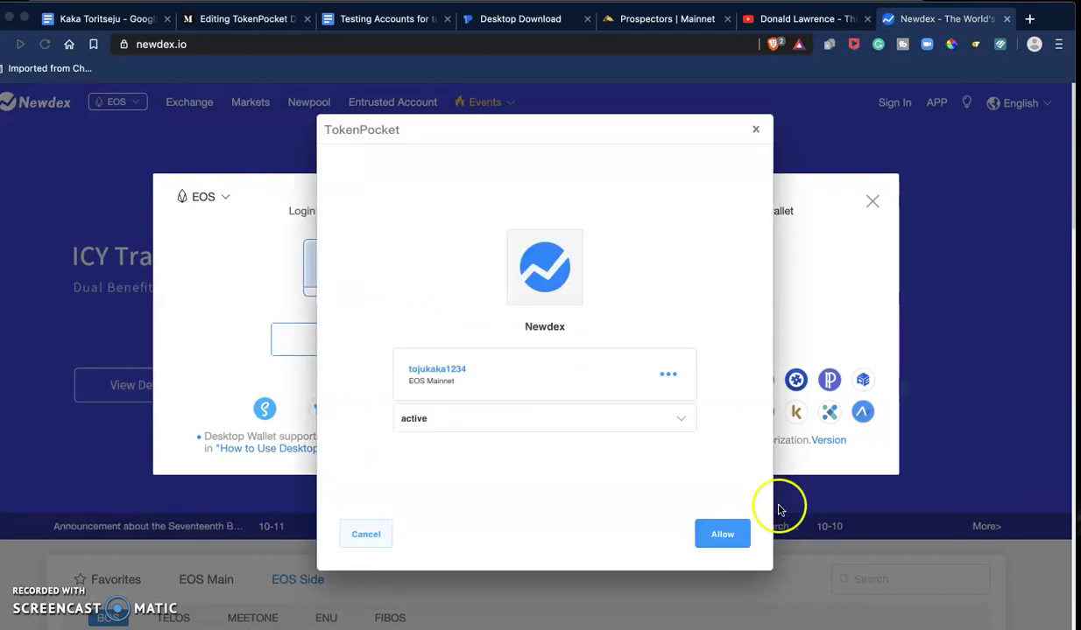
{"action": "left_click", "coordinate": [723, 535]}
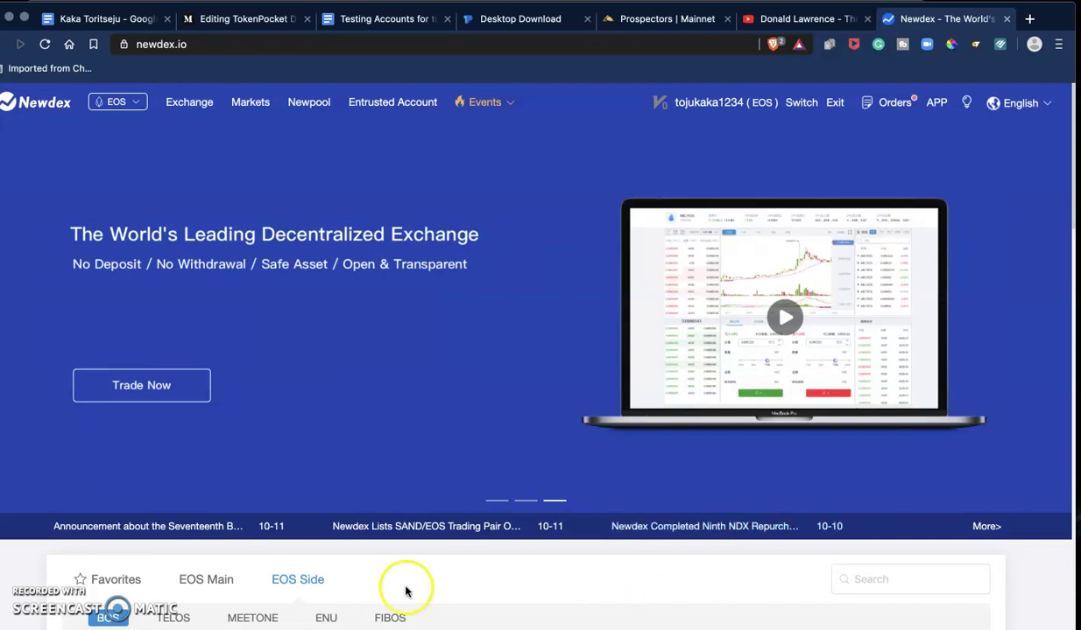
Look over the BOS market list on the Newdex home page and open the MIX/BOS trading pair
{"action": "scroll", "coordinate": [465, 484], "scroll_direction": "down", "scroll_amount": 3}
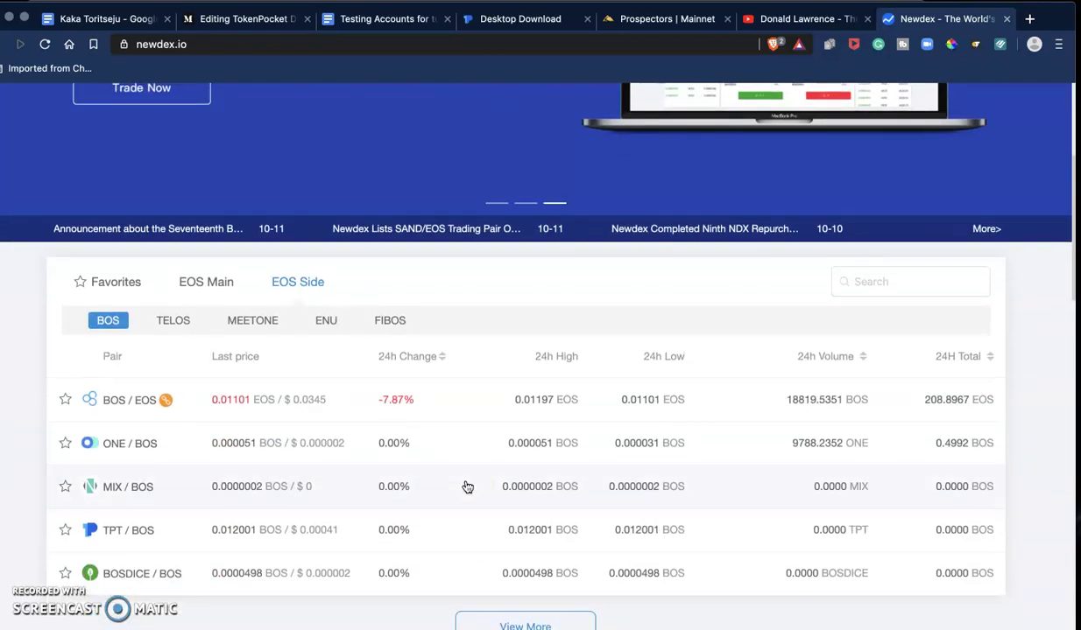
{"action": "scroll", "coordinate": [467, 487], "scroll_direction": "up", "scroll_amount": 3}
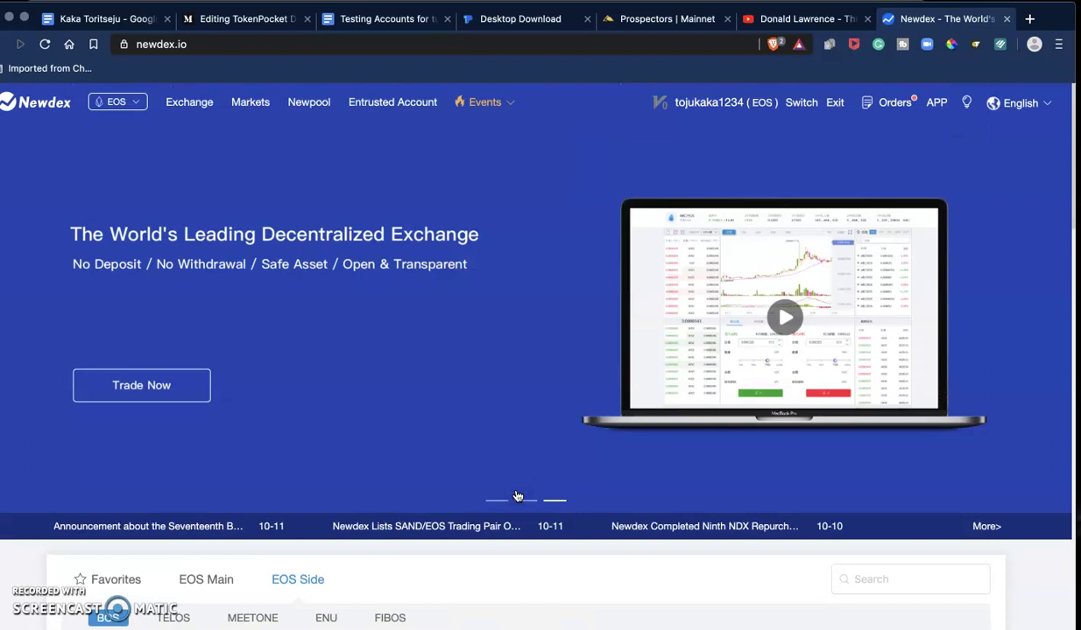
{"action": "left_click", "coordinate": [516, 497]}
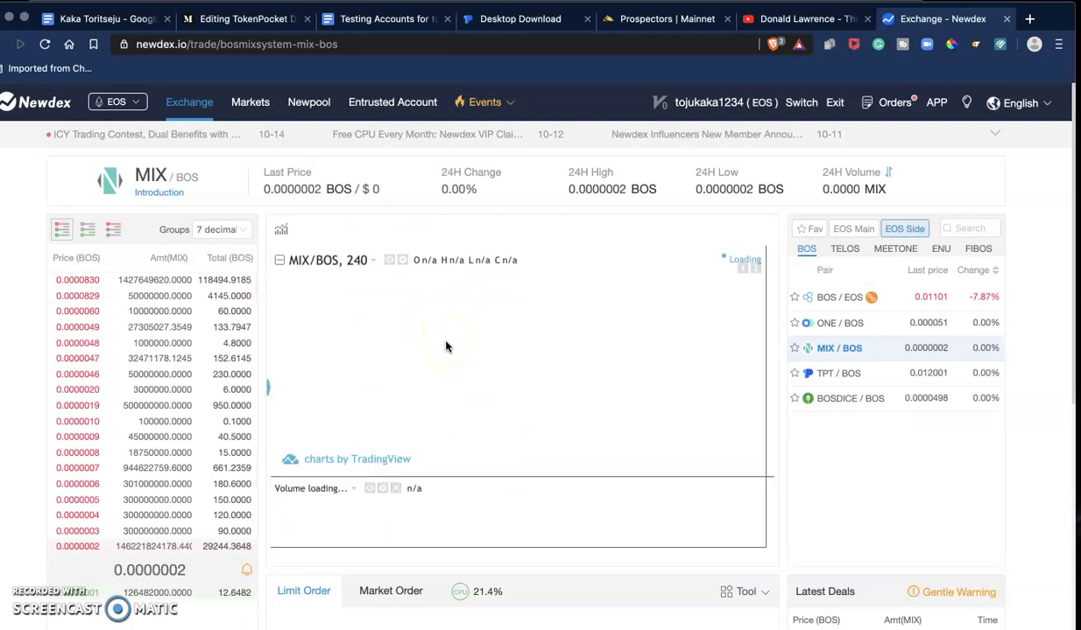
Browse Newdex's Markets and Exchange pages, view and close the Entrusted Account information, and open the Newpool page
{"action": "left_click", "coordinate": [263, 98]}
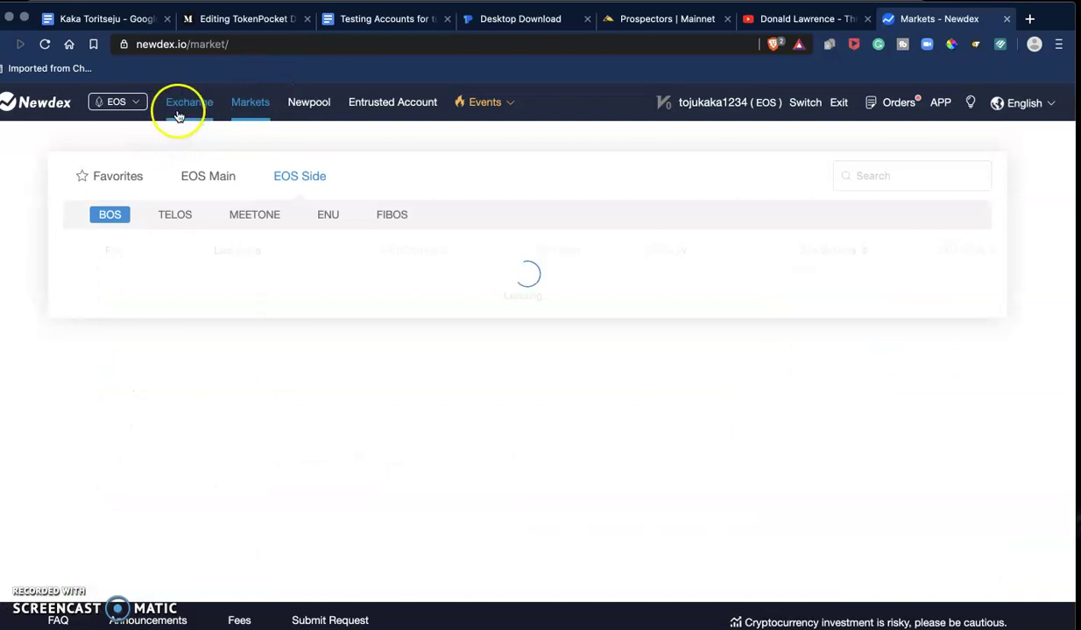
{"action": "left_click", "coordinate": [182, 115]}
{"action": "left_click", "coordinate": [259, 111]}
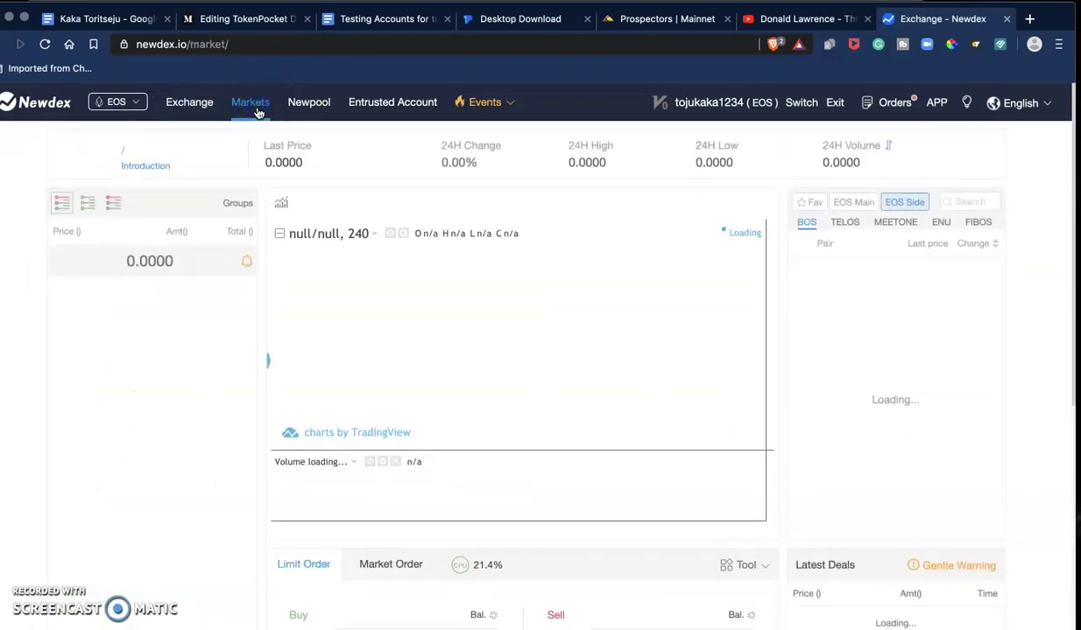
{"action": "left_click", "coordinate": [385, 108]}
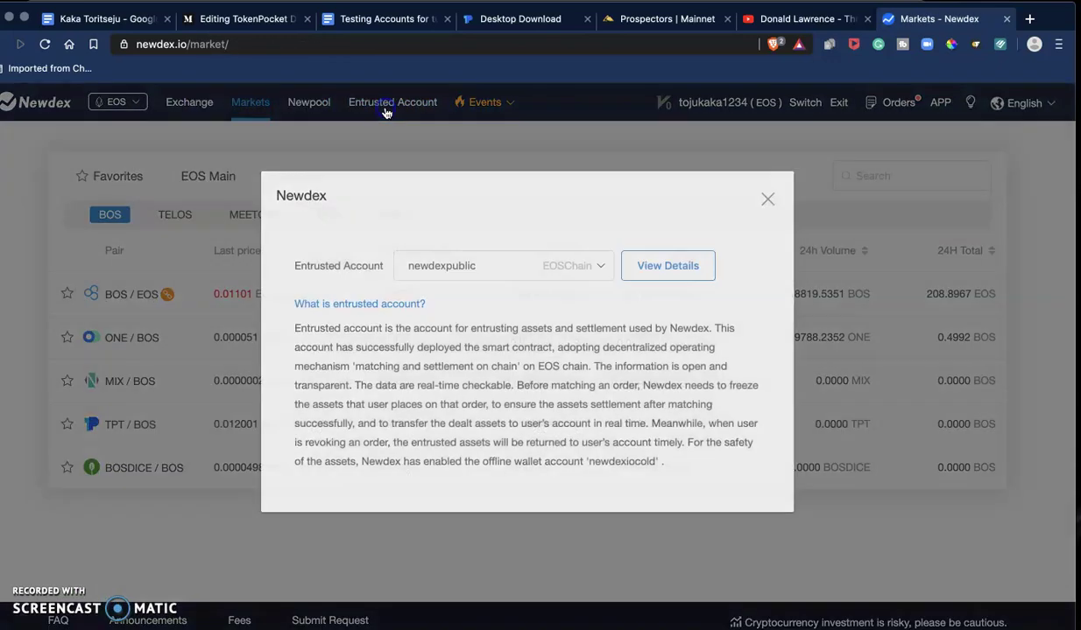
{"action": "left_click", "coordinate": [767, 202]}
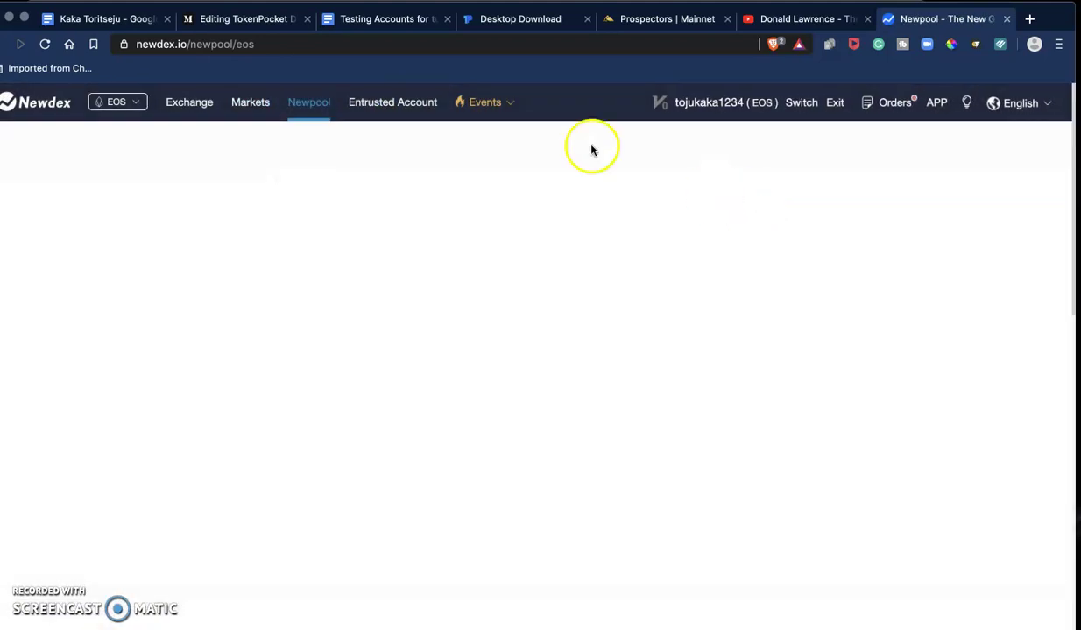
Return to Newdex's Exchange page and switch to the open TokenPocket Desktop download page
{"action": "left_click", "coordinate": [173, 116]}
{"action": "left_click", "coordinate": [504, 18]}
{"action": "left_click", "coordinate": [613, 386]}
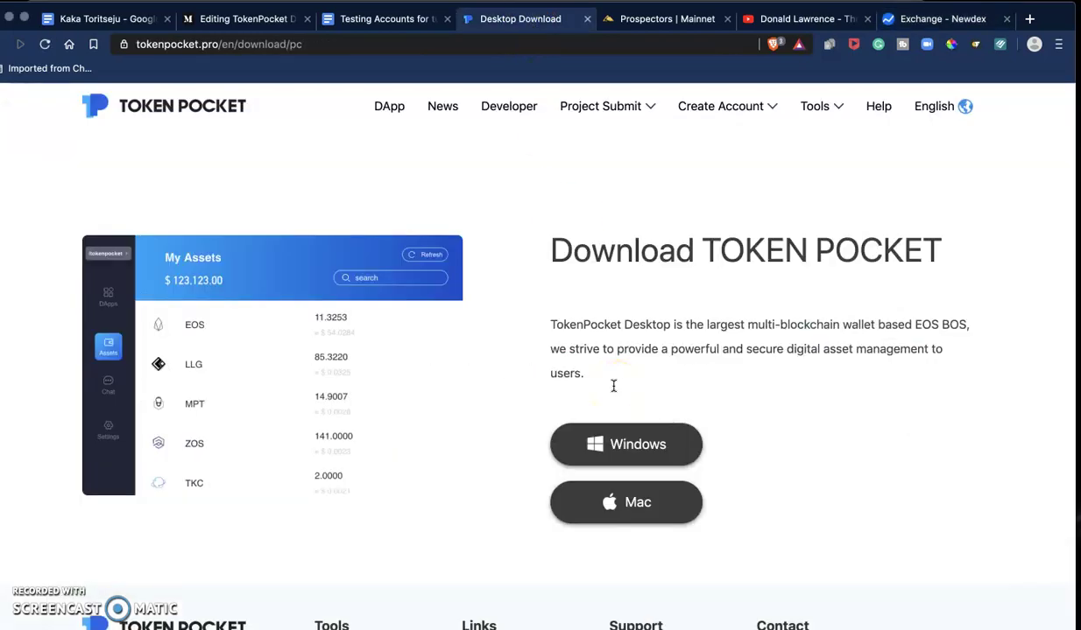